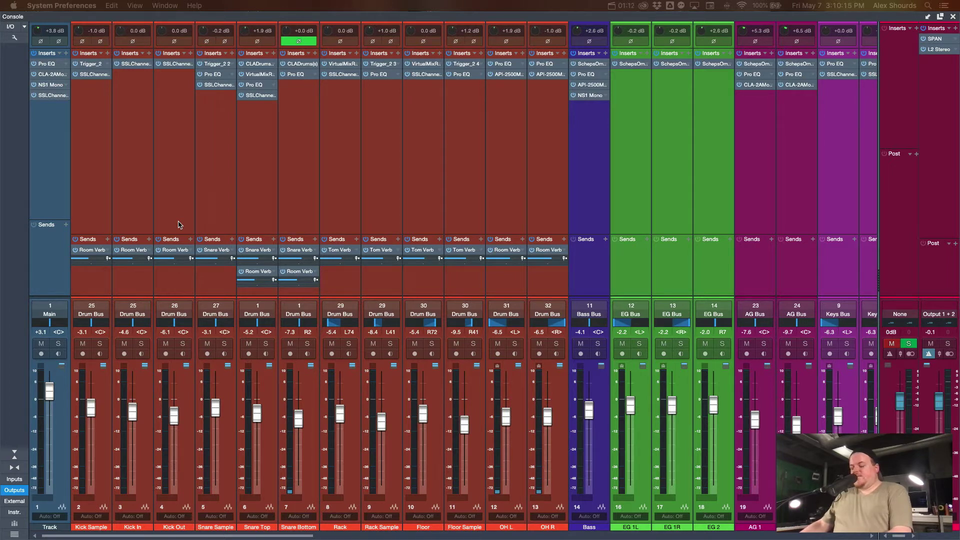
Play the mix and review all console channels, from the drums through the buses and effect returns
{"action": "key", "text": "space"}
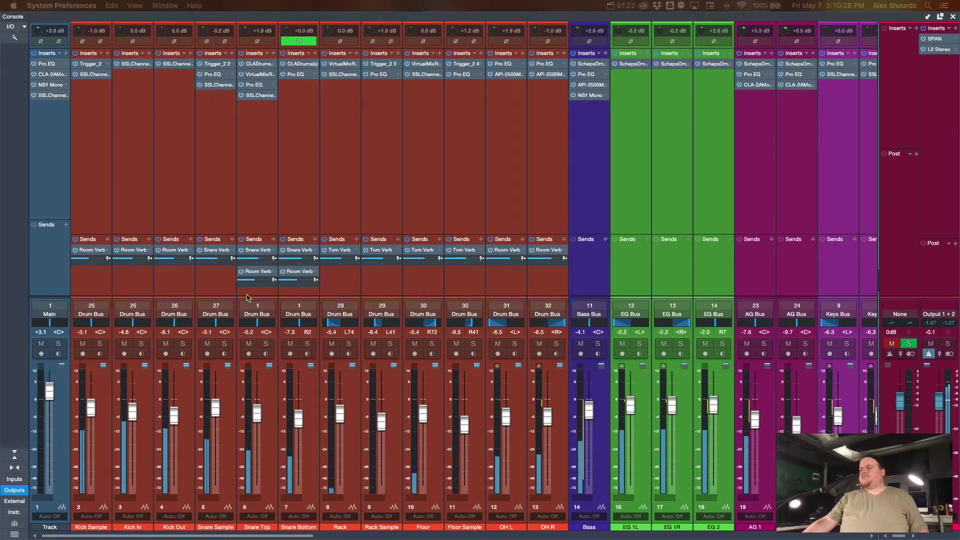
{"action": "scroll", "coordinate": [323, 288], "scroll_direction": "right", "scroll_amount": 5}
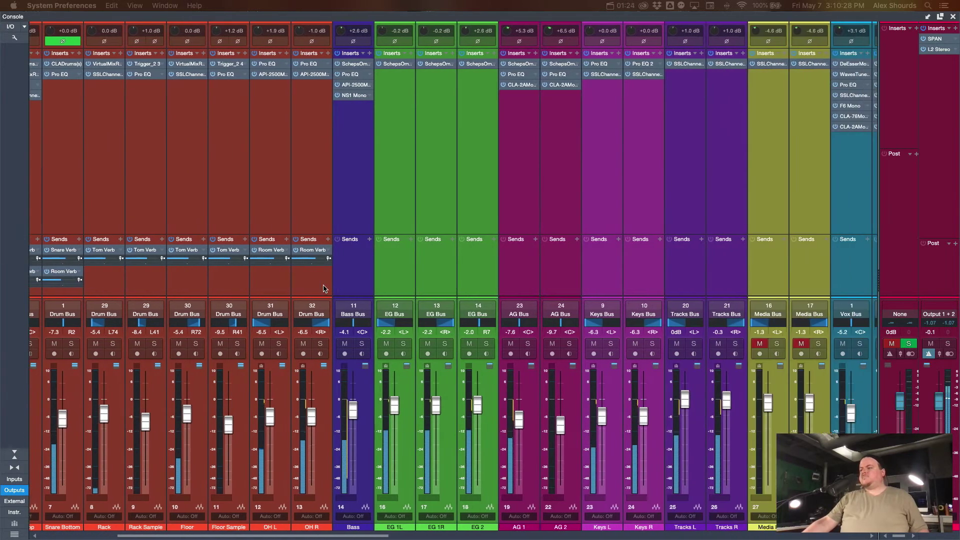
{"action": "scroll", "coordinate": [323, 288], "scroll_direction": "right", "scroll_amount": 6}
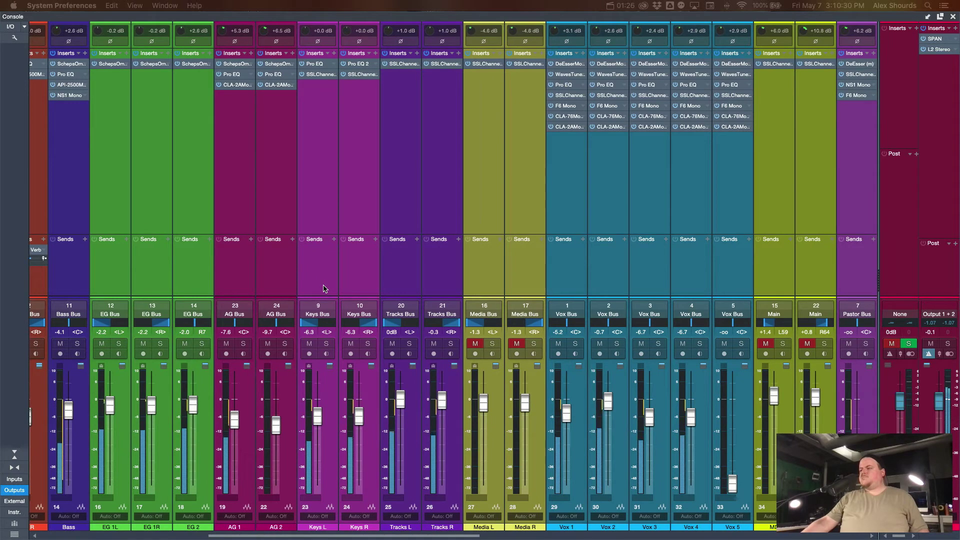
{"action": "scroll", "coordinate": [657, 375], "scroll_direction": "right", "scroll_amount": 2}
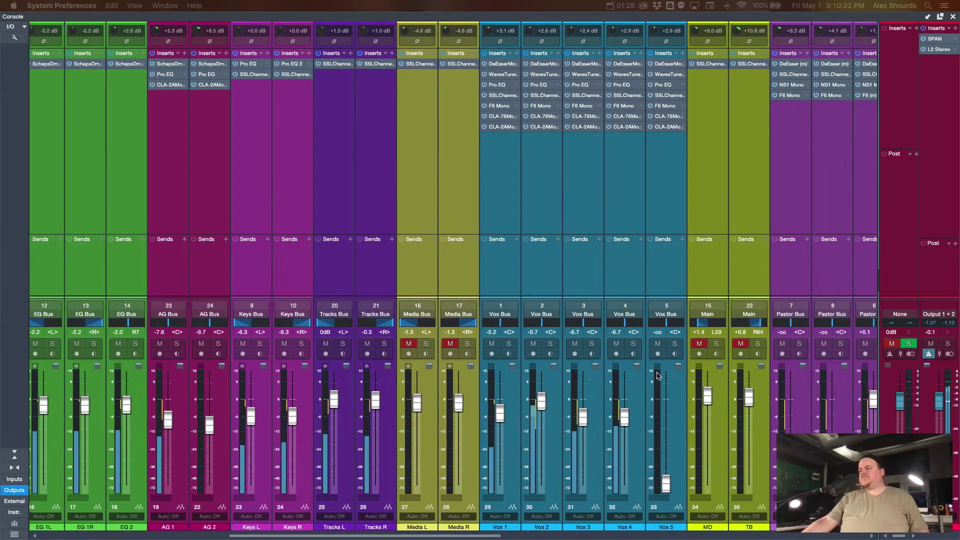
{"action": "scroll", "coordinate": [658, 375], "scroll_direction": "right", "scroll_amount": 7}
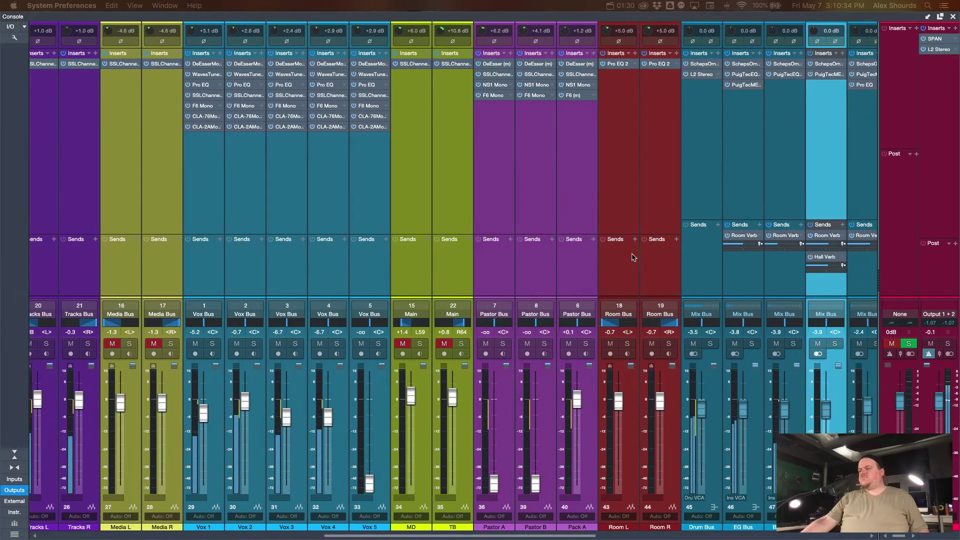
{"action": "scroll", "coordinate": [632, 257], "scroll_direction": "right", "scroll_amount": 10}
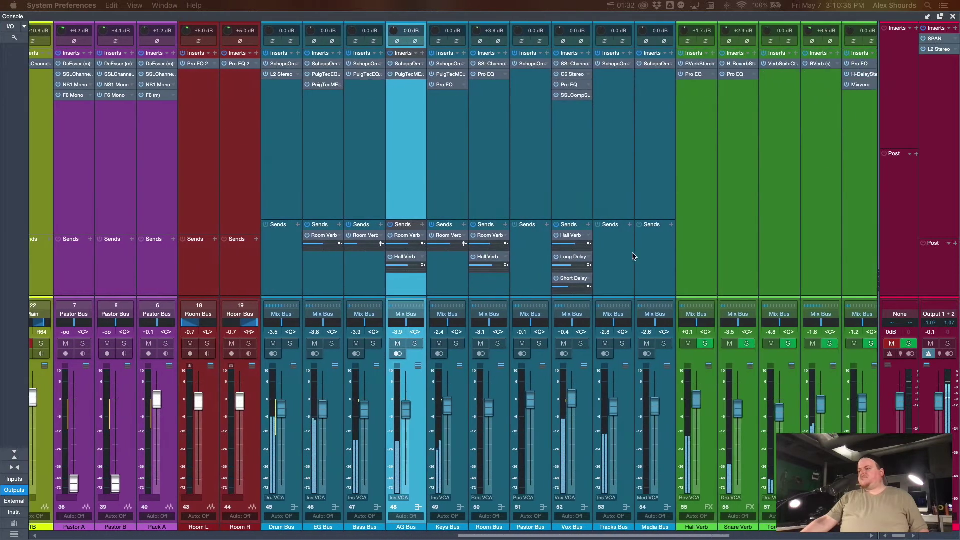
{"action": "scroll", "coordinate": [632, 257], "scroll_direction": "right", "scroll_amount": 4}
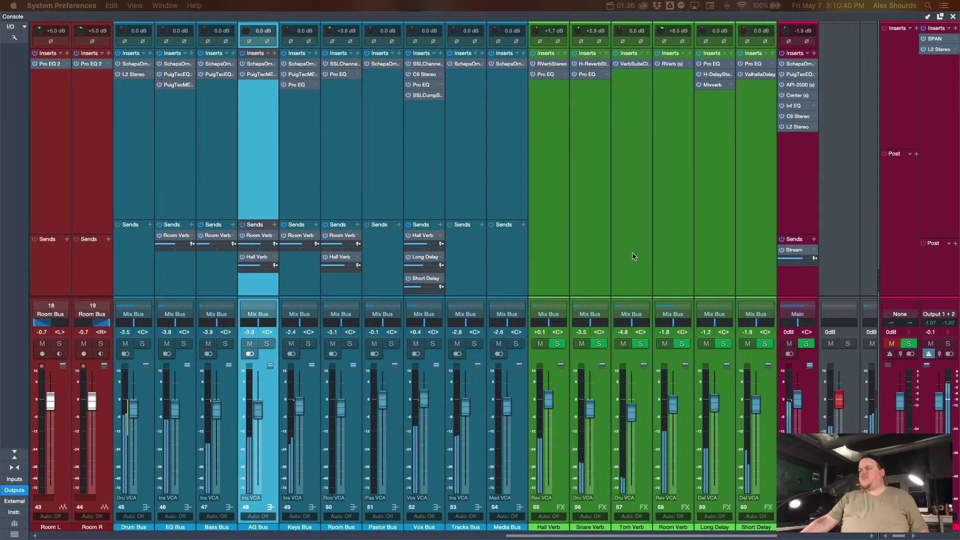
{"action": "scroll", "coordinate": [632, 255], "scroll_direction": "left", "scroll_amount": 1}
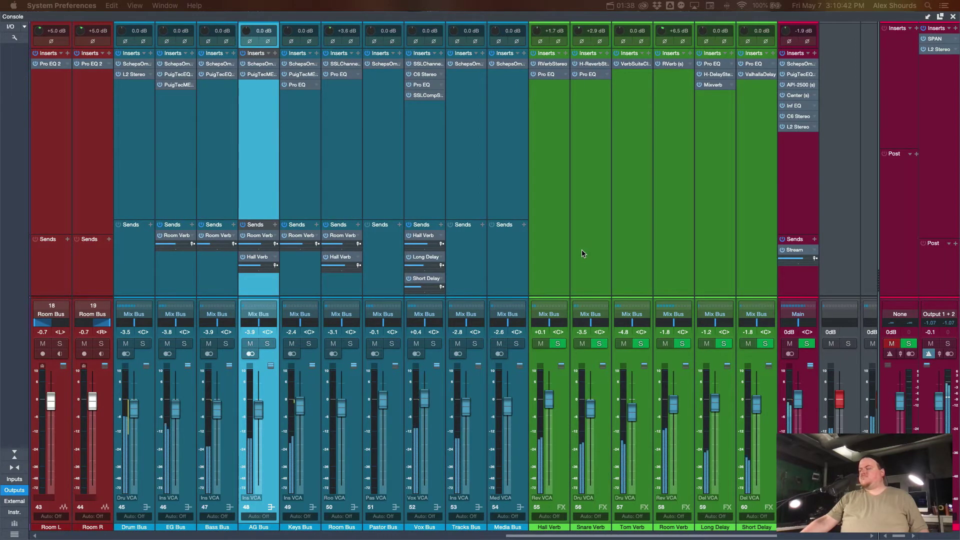
{"action": "scroll", "coordinate": [583, 254], "scroll_direction": "left", "scroll_amount": 20}
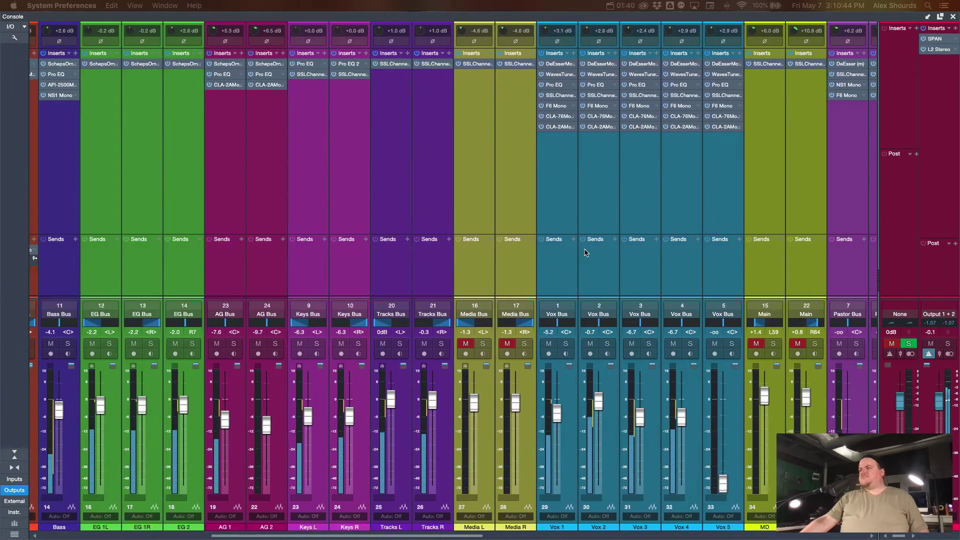
{"action": "scroll", "coordinate": [586, 253], "scroll_direction": "left", "scroll_amount": 15}
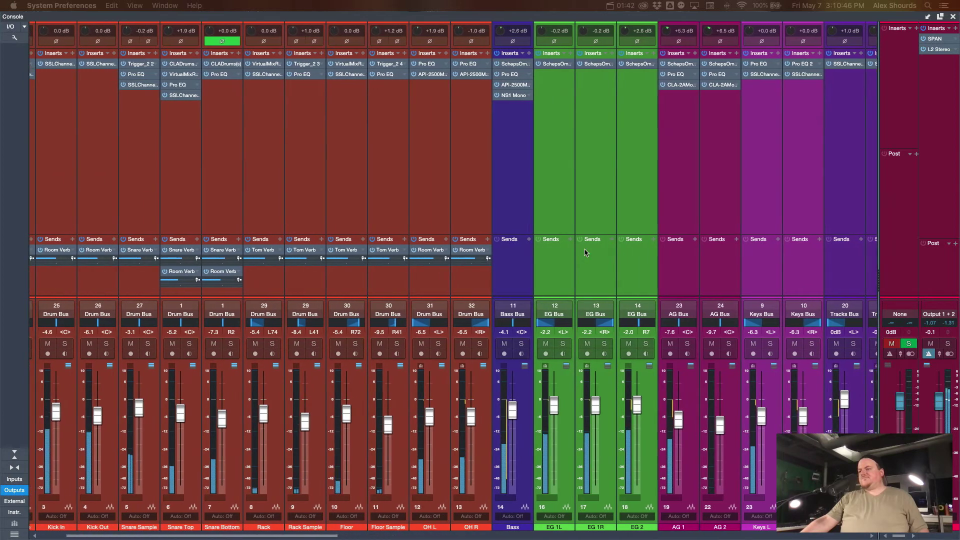
{"action": "scroll", "coordinate": [586, 253], "scroll_direction": "left", "scroll_amount": 3}
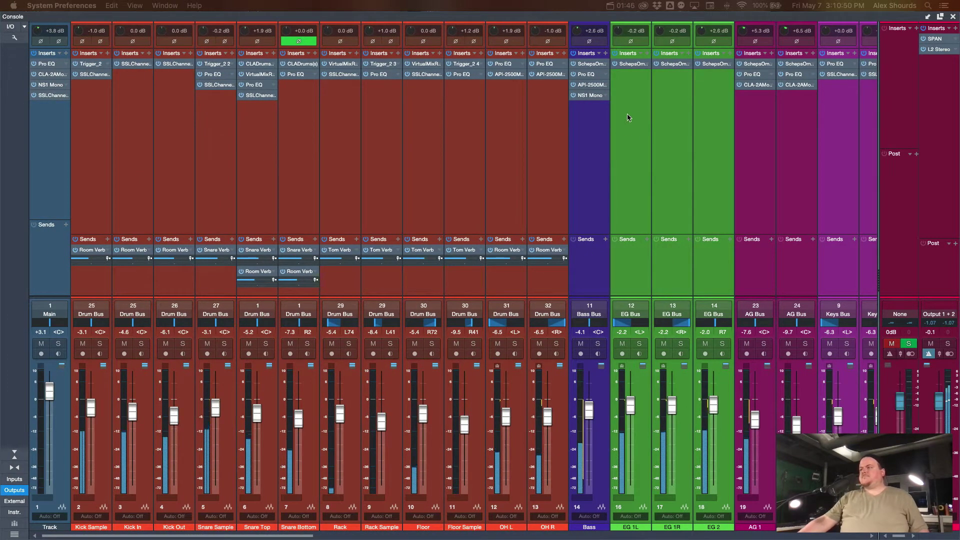
Check the API-2500 compressor in the Bass channel's insert chain, closing its window after viewing
{"action": "left_click", "coordinate": [592, 88]}
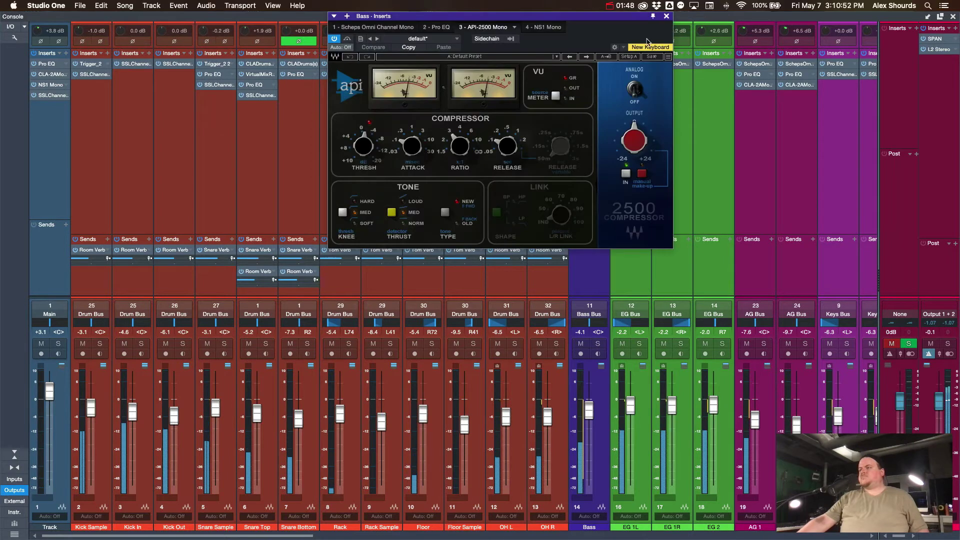
{"action": "left_click", "coordinate": [666, 19]}
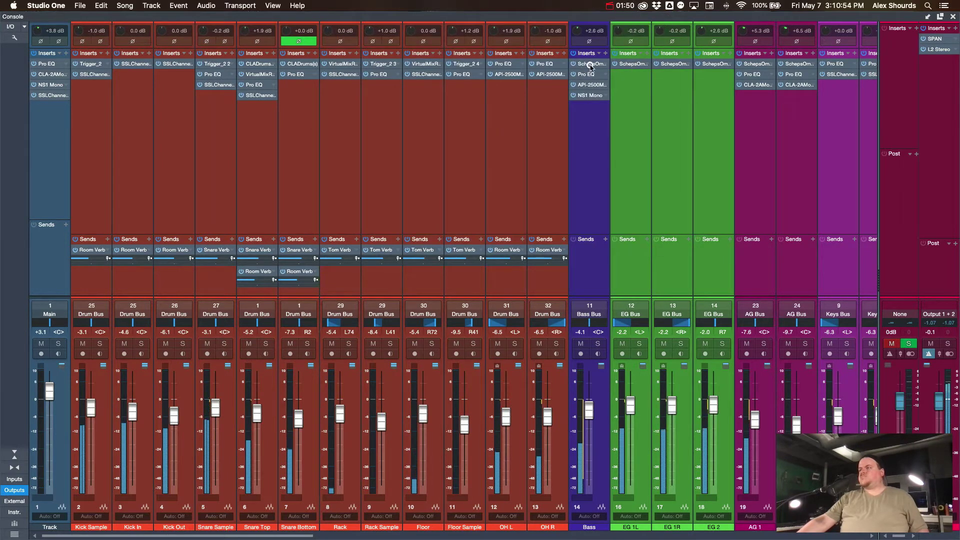
{"action": "left_click", "coordinate": [590, 65]}
{"action": "left_click", "coordinate": [575, 81]}
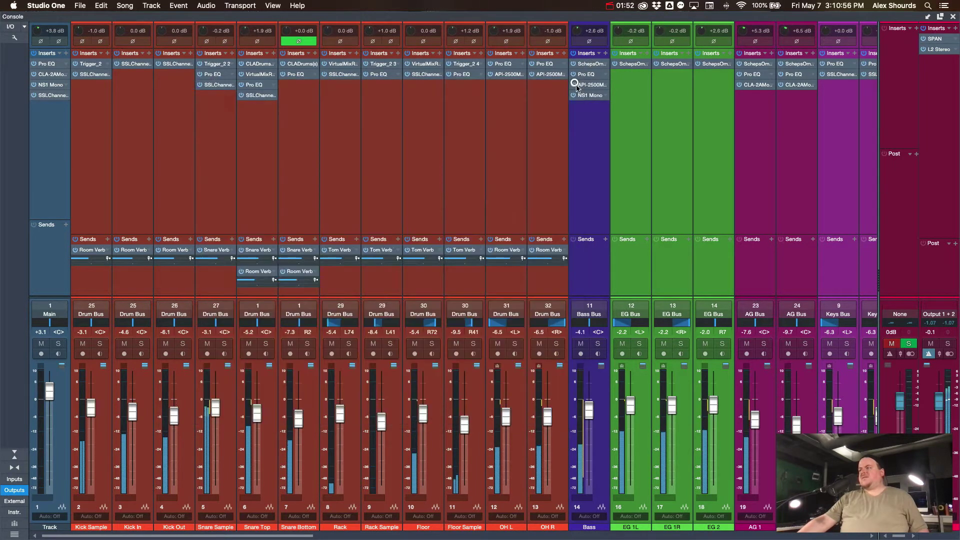
Lower the NS1 noise suppressor fader slightly, to about 28, on the Bass channel and close the plug-in
{"action": "left_click", "coordinate": [592, 96]}
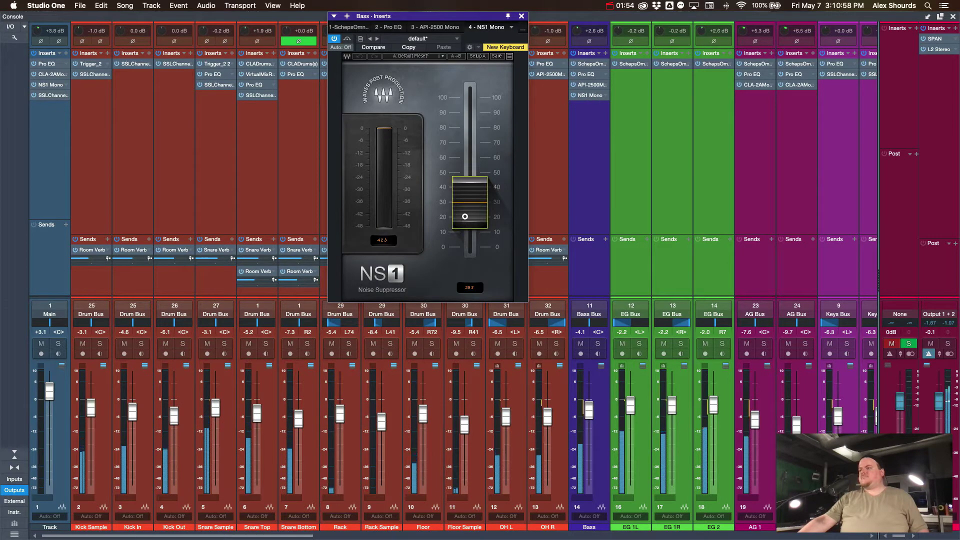
{"action": "left_click_drag", "start_coordinate": [465, 210], "coordinate": [466, 220]}
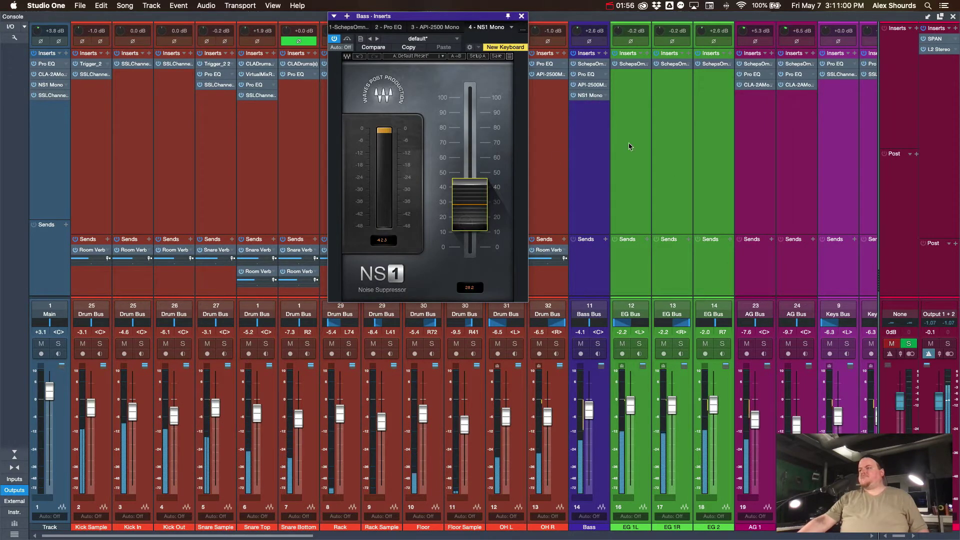
{"action": "left_click", "coordinate": [523, 17]}
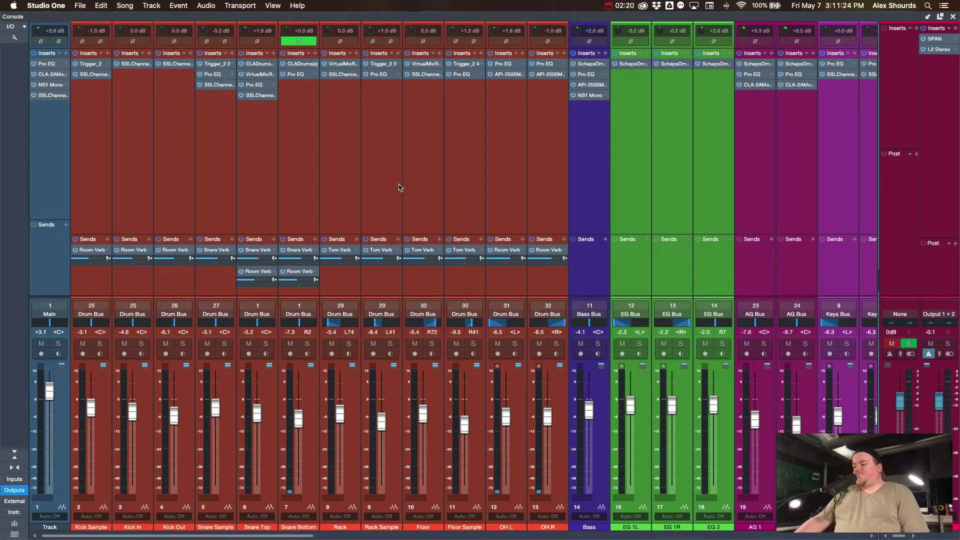
Solo the Bass channel to hear it on its own
{"action": "scroll", "coordinate": [404, 182], "scroll_direction": "right", "scroll_amount": 2}
{"action": "scroll", "coordinate": [404, 182], "scroll_direction": "right", "scroll_amount": 1}
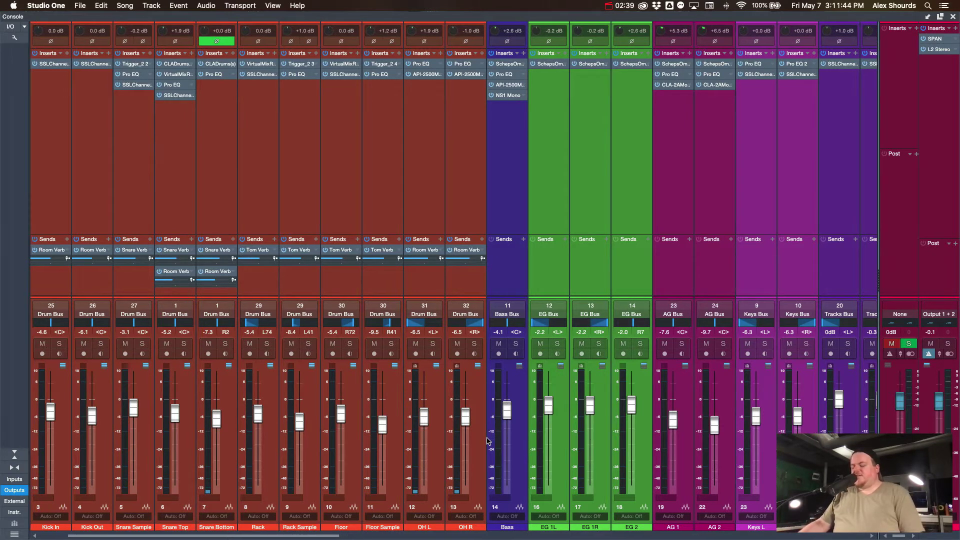
{"action": "scroll", "coordinate": [488, 441], "scroll_direction": "left", "scroll_amount": 1}
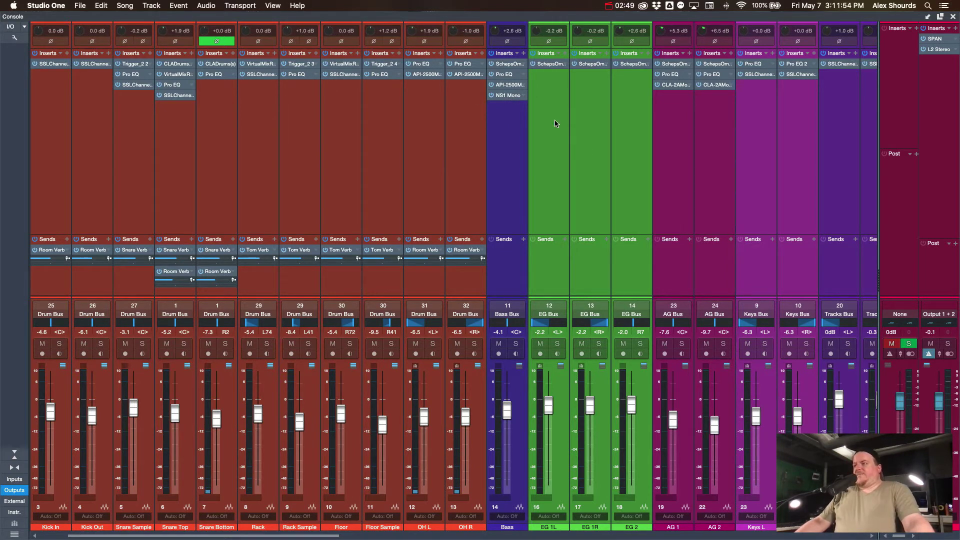
{"action": "left_click", "coordinate": [521, 343]}
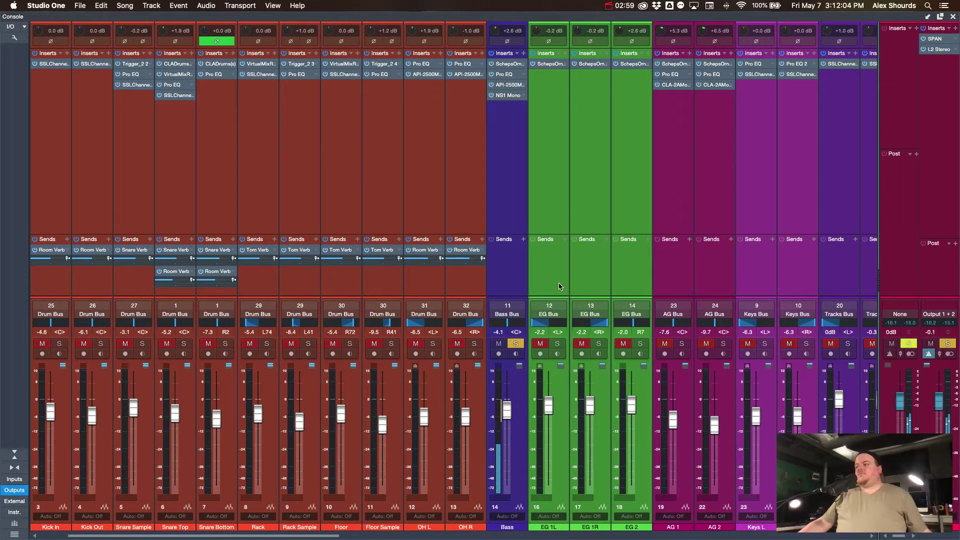
Open the Scheps Omni Channel on the Bass channel and examine its saturation and DS2 settings
{"action": "scroll", "coordinate": [559, 287], "scroll_direction": "left", "scroll_amount": 1}
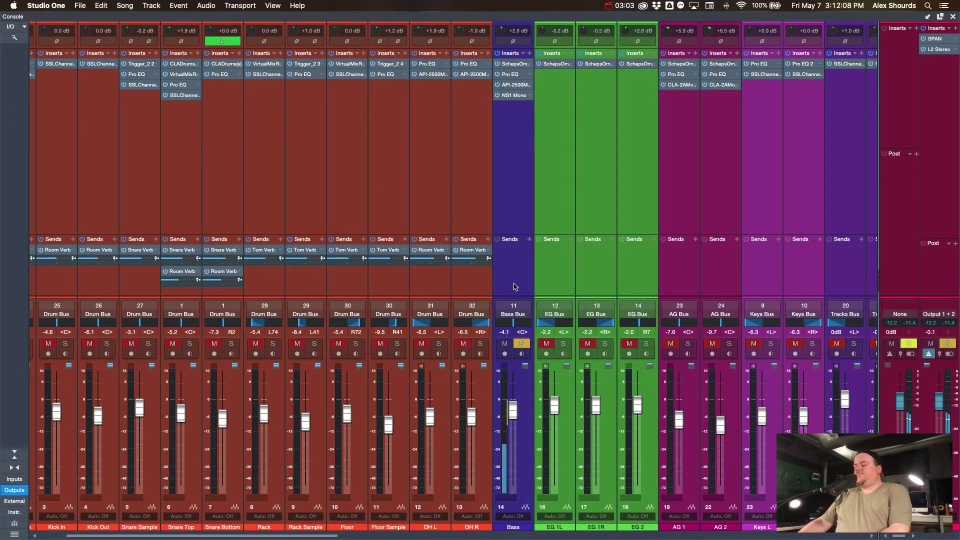
{"action": "scroll", "coordinate": [513, 286], "scroll_direction": "left", "scroll_amount": 5}
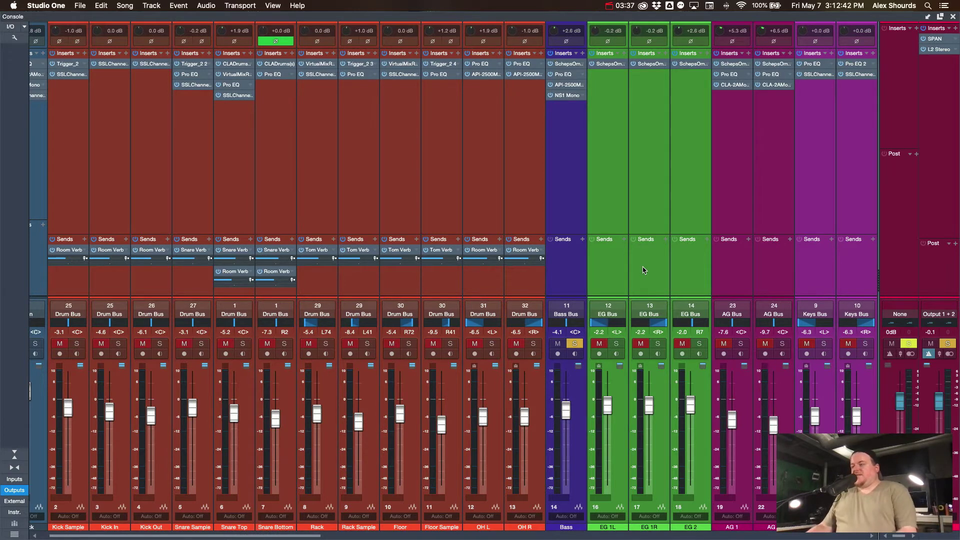
{"action": "scroll", "coordinate": [644, 270], "scroll_direction": "left", "scroll_amount": 2}
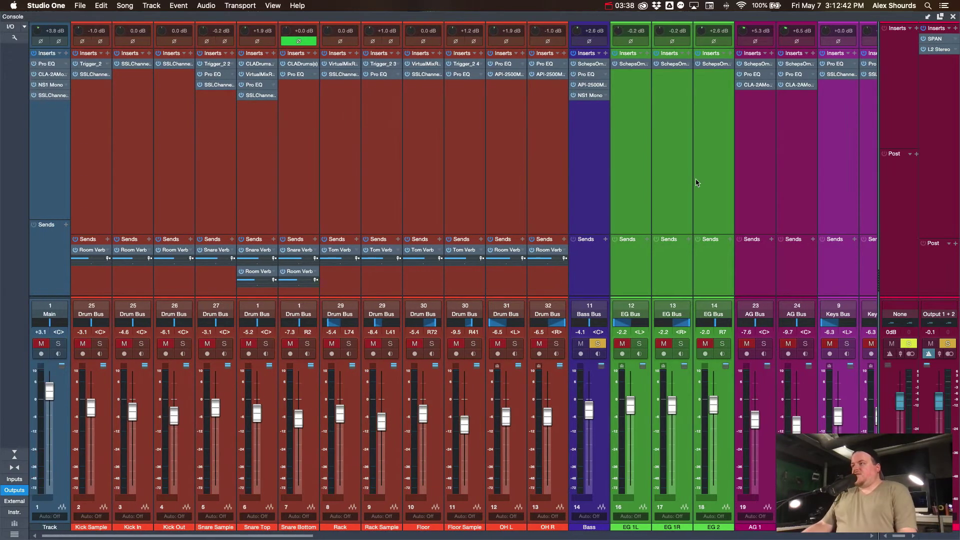
{"action": "left_click", "coordinate": [594, 66]}
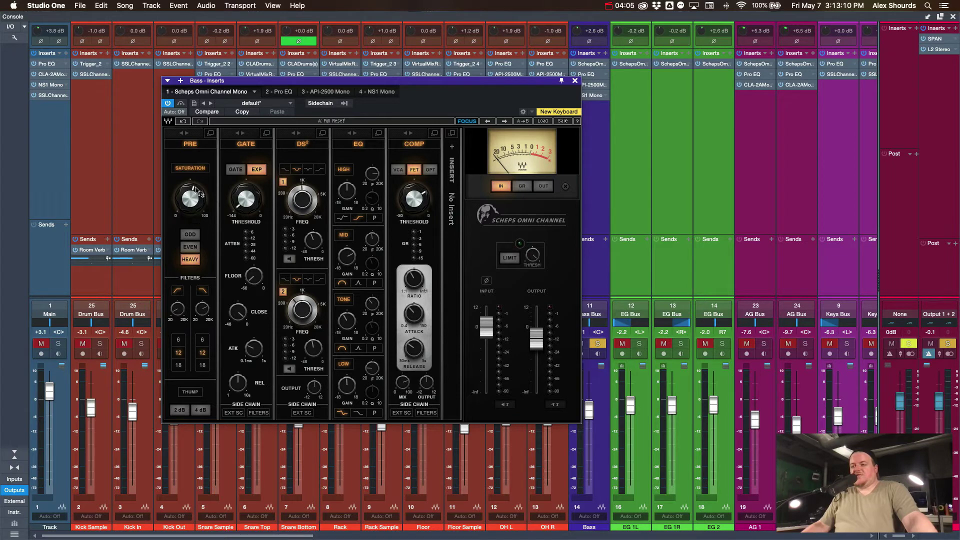
{"action": "mouse_move", "coordinate": [202, 202]}
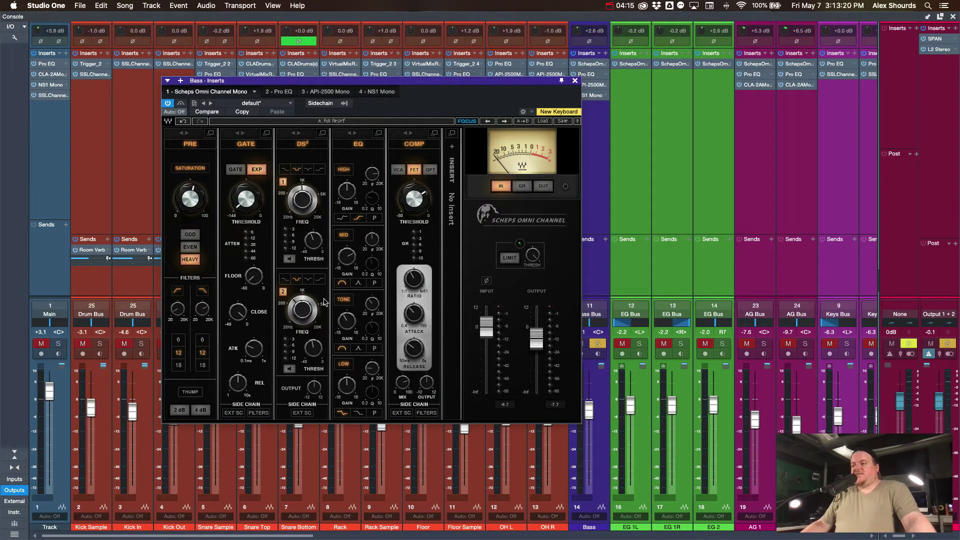
{"action": "mouse_move", "coordinate": [319, 311]}
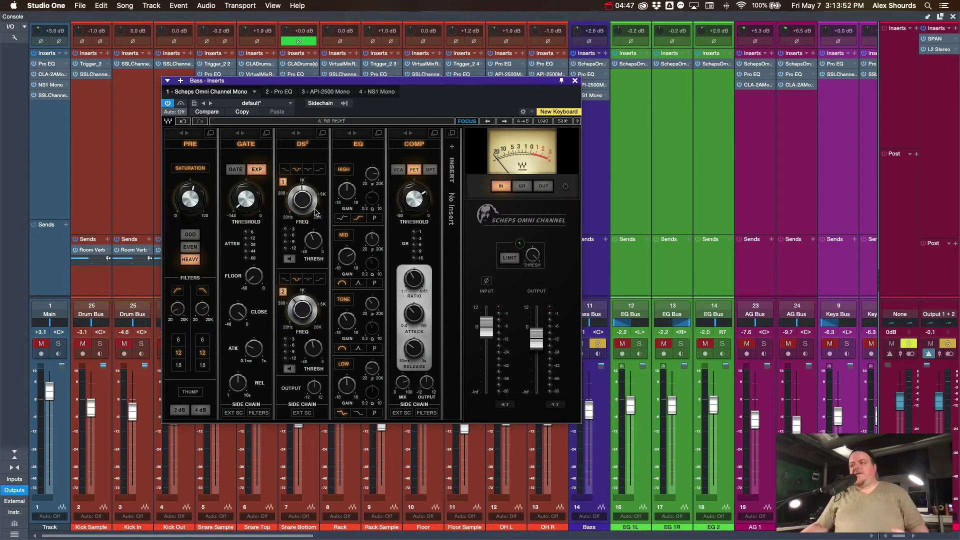
Play the soloed bass and audition the first DS2 band on its own, checking its frequency control
{"action": "left_click", "coordinate": [290, 259]}
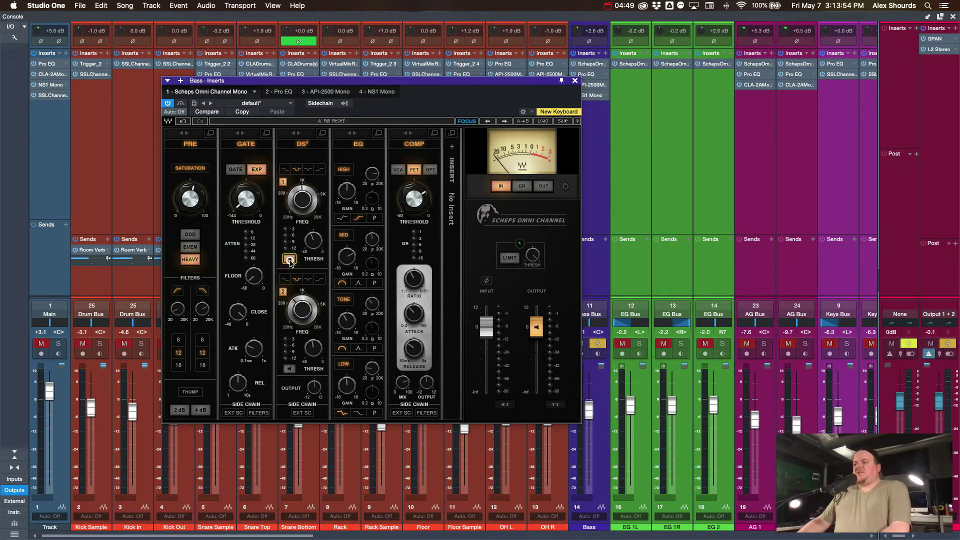
{"action": "key", "text": "space"}
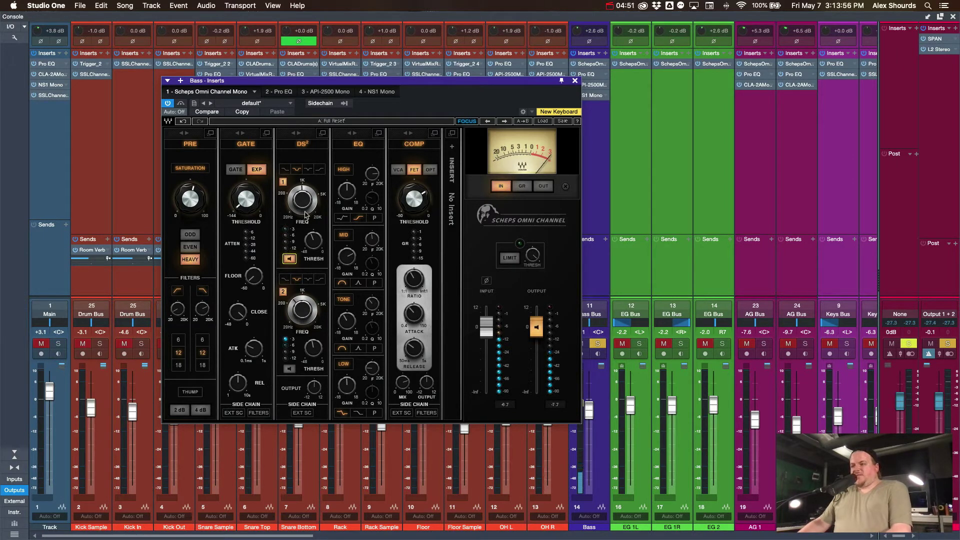
{"action": "left_click_drag", "start_coordinate": [302, 202], "coordinate": [301, 196]}
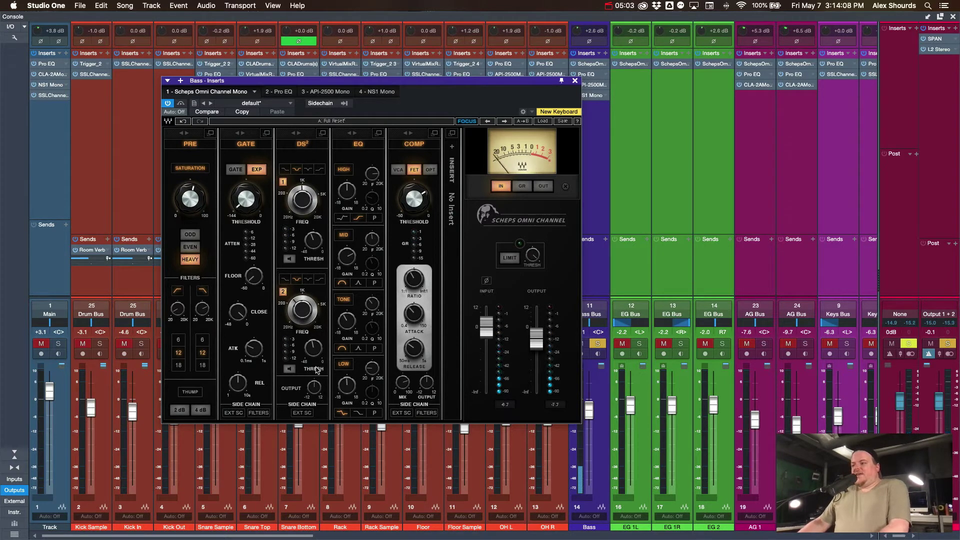
Audition the second DS2 band on its own, check its frequency, and close the Scheps Omni Channel
{"action": "left_click", "coordinate": [289, 369]}
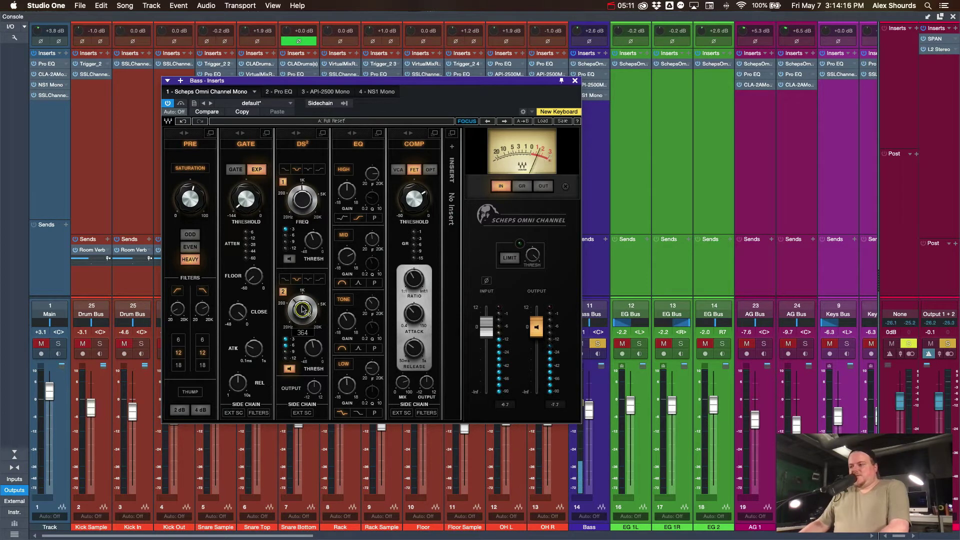
{"action": "left_click", "coordinate": [289, 369]}
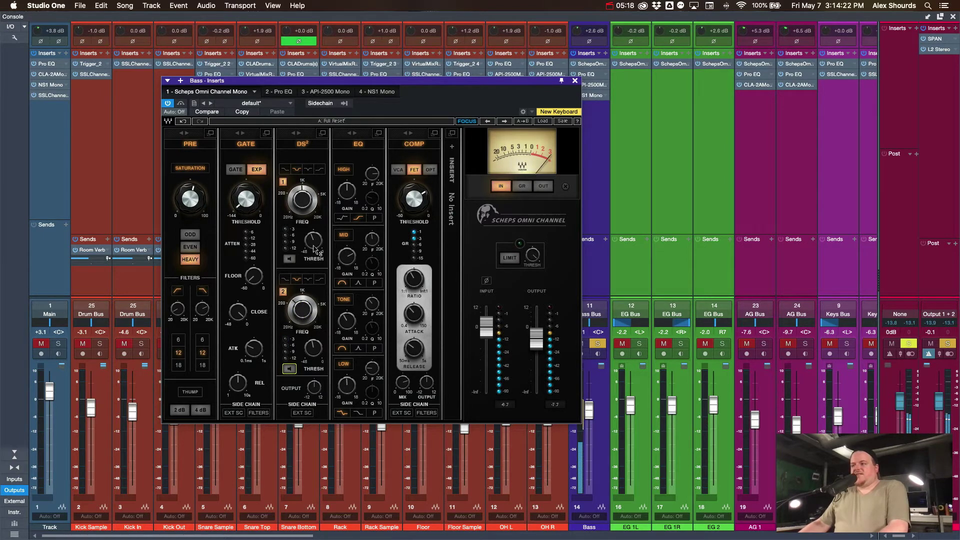
{"action": "left_click", "coordinate": [306, 326]}
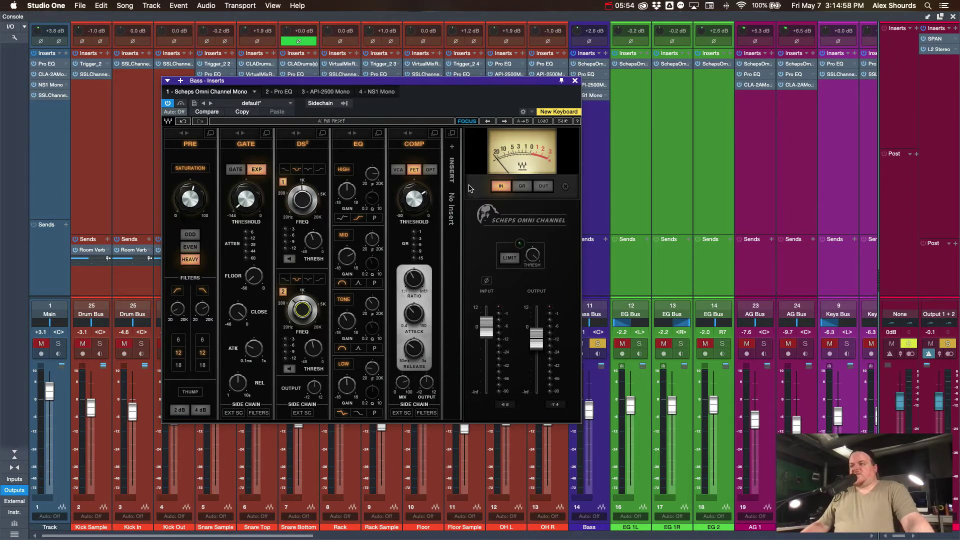
{"action": "left_click", "coordinate": [575, 80]}
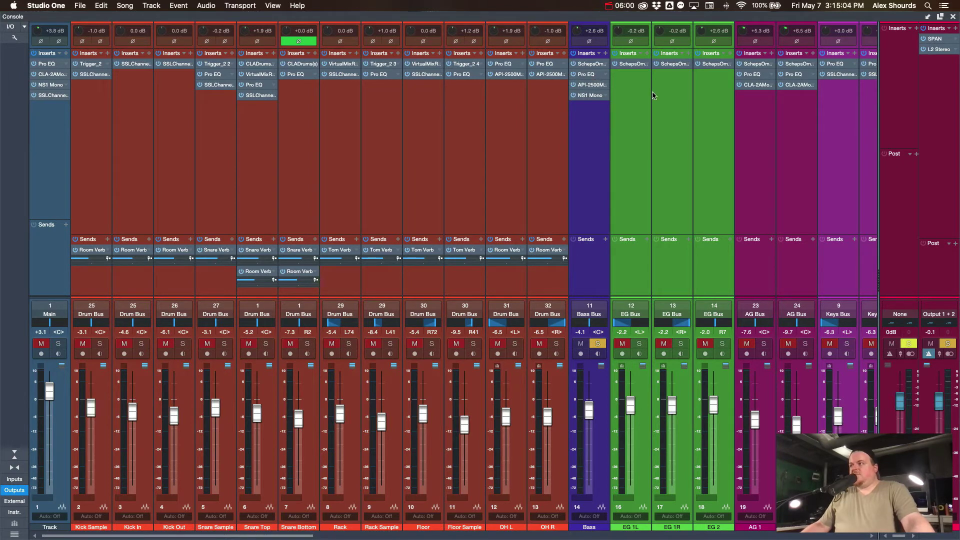
Open the API-2500 compressor on the Bass channel and examine its threshold and attack settings during playback
{"action": "left_click", "coordinate": [590, 85]}
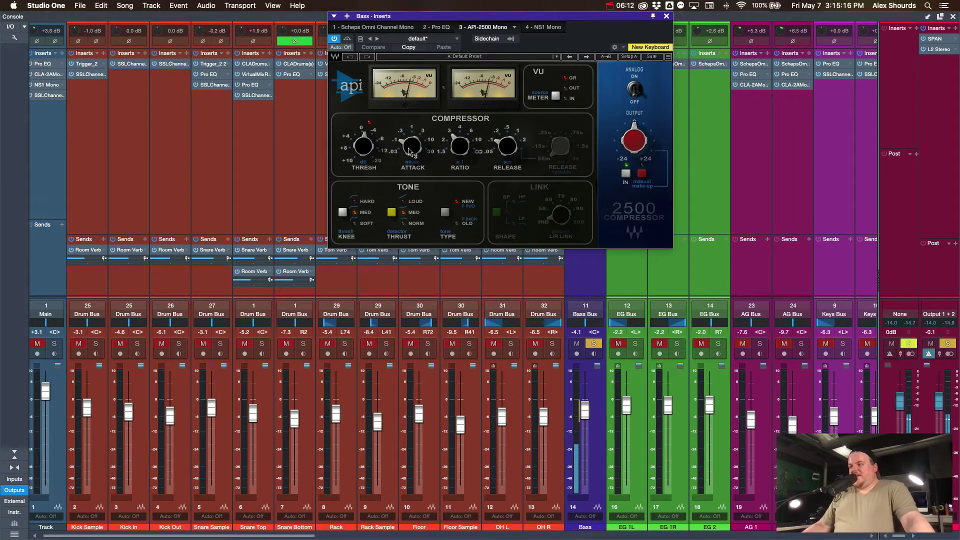
{"action": "mouse_move", "coordinate": [405, 144]}
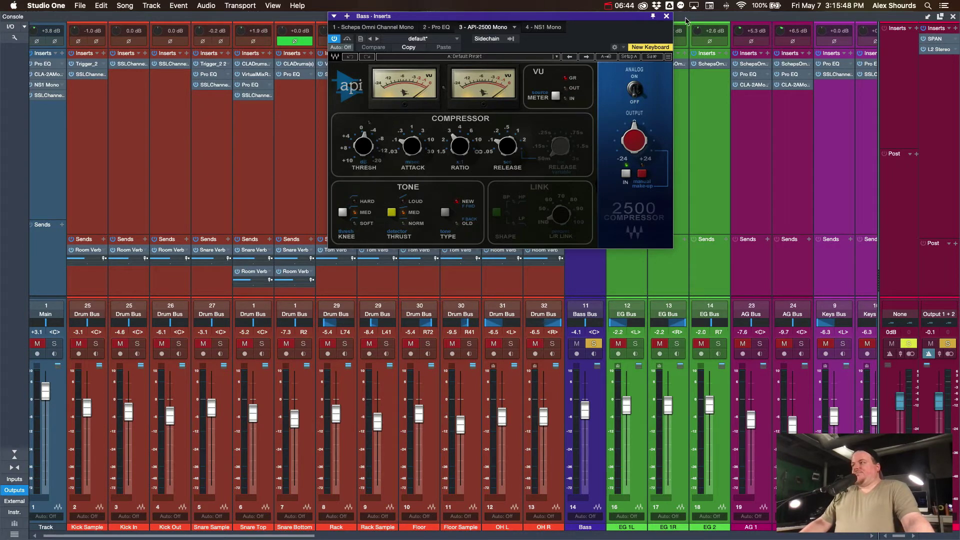
Close the API-2500 compressor and examine the NS1 noise suppressor on the Bass channel, closing it as well
{"action": "left_click", "coordinate": [667, 17]}
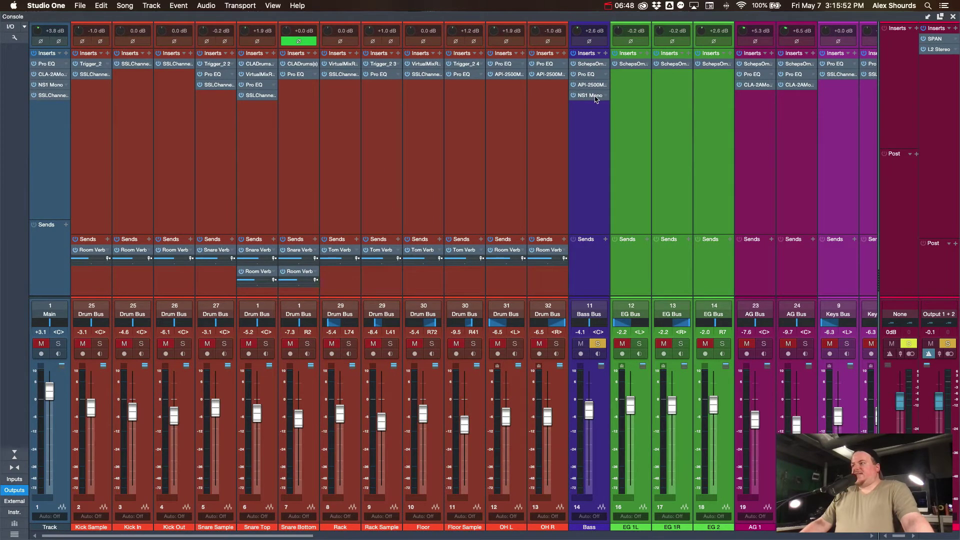
{"action": "left_click", "coordinate": [596, 96]}
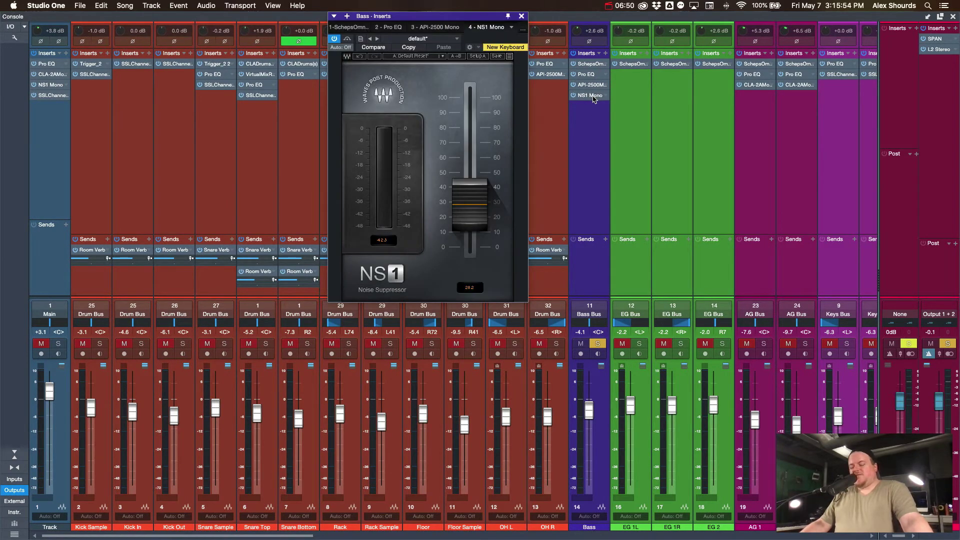
{"action": "left_click", "coordinate": [522, 17]}
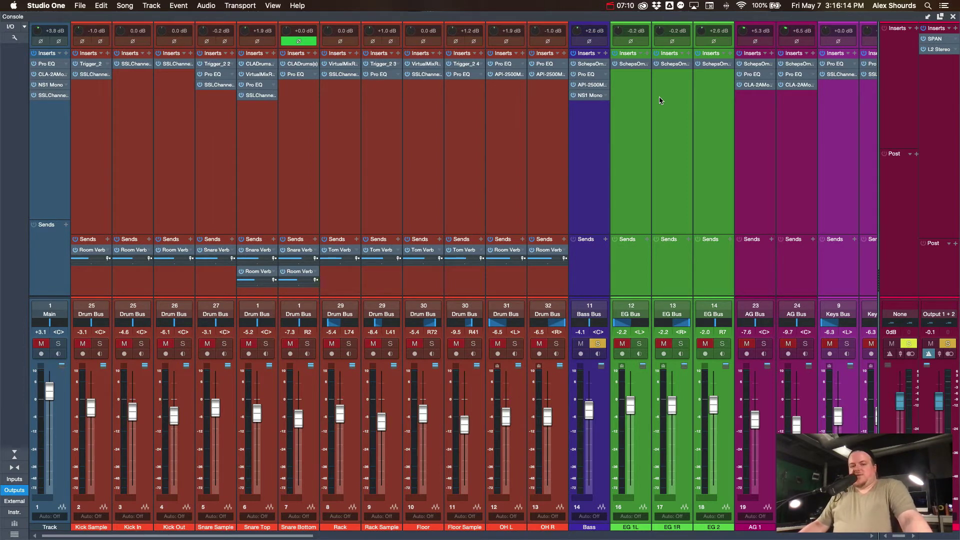
{"action": "scroll", "coordinate": [657, 99], "scroll_direction": "right", "scroll_amount": 1}
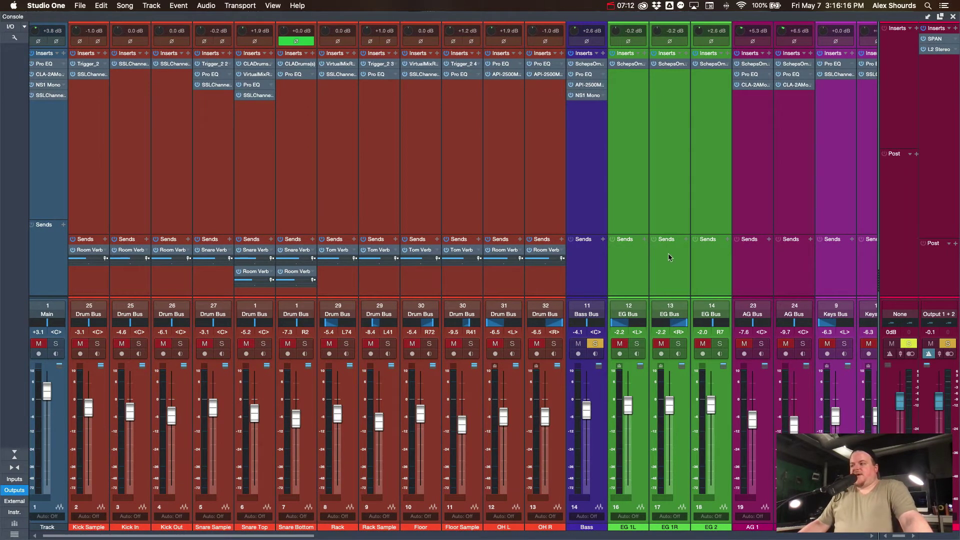
{"action": "scroll", "coordinate": [666, 257], "scroll_direction": "left", "scroll_amount": 1}
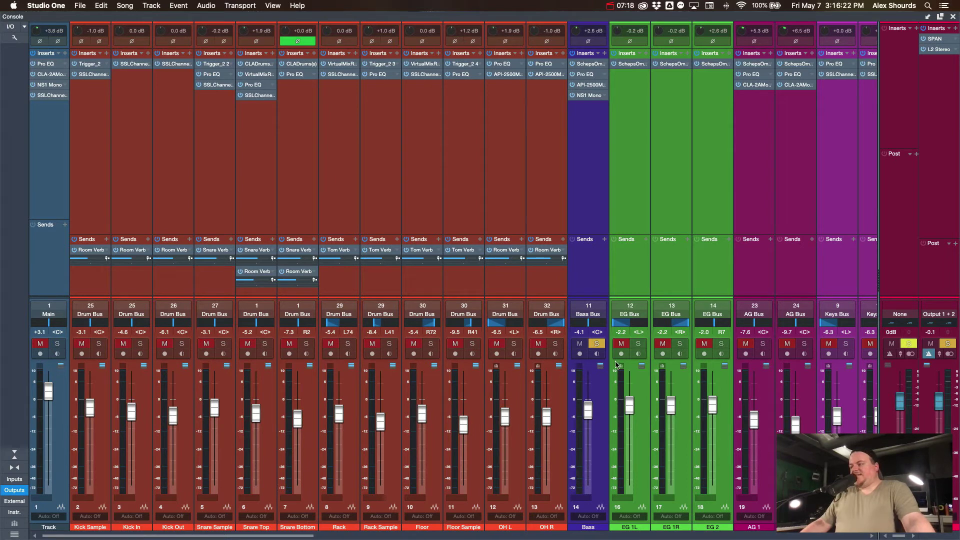
Unsolo the Bass channel and play the EG 1L and EG 1R electric guitars soloed
{"action": "left_click", "coordinate": [596, 343]}
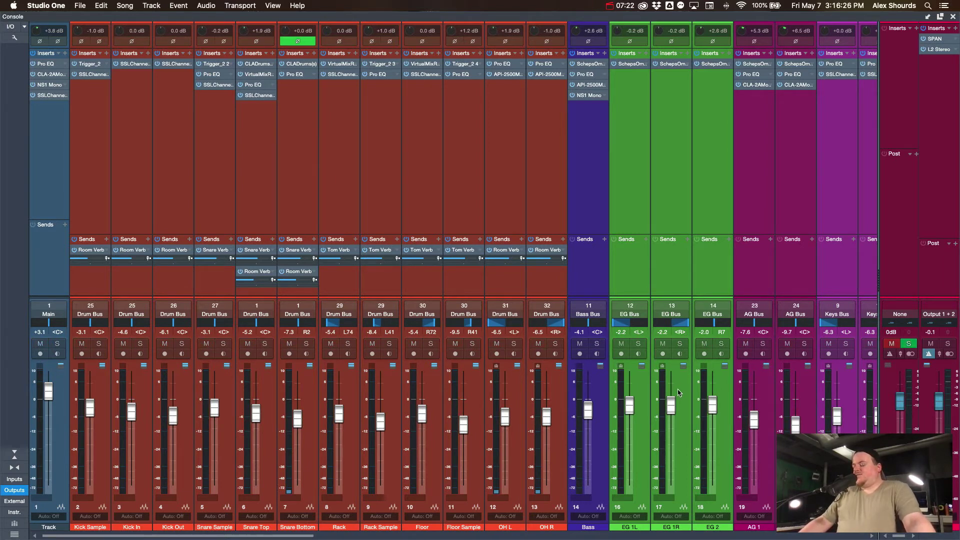
{"action": "left_click", "coordinate": [640, 344]}
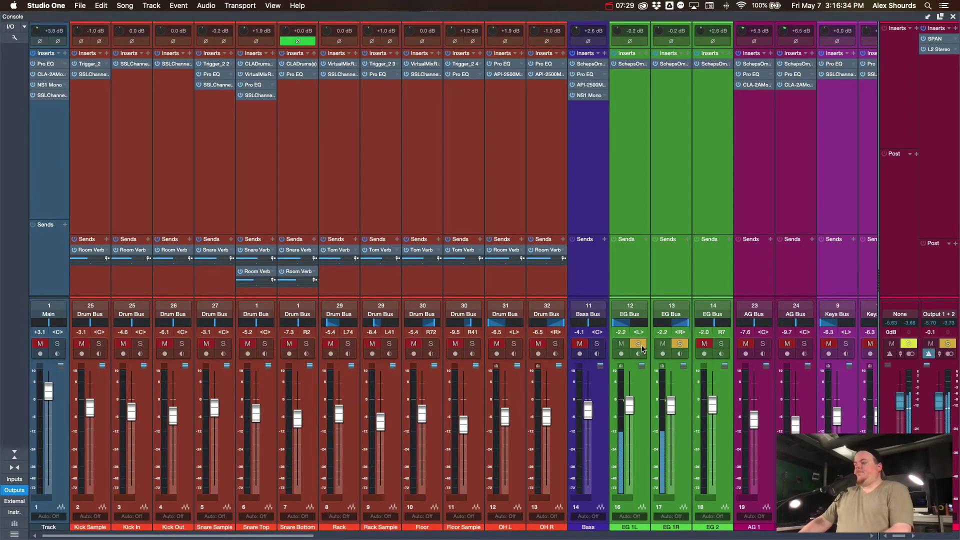
{"action": "scroll", "coordinate": [642, 348], "scroll_direction": "right", "scroll_amount": 2}
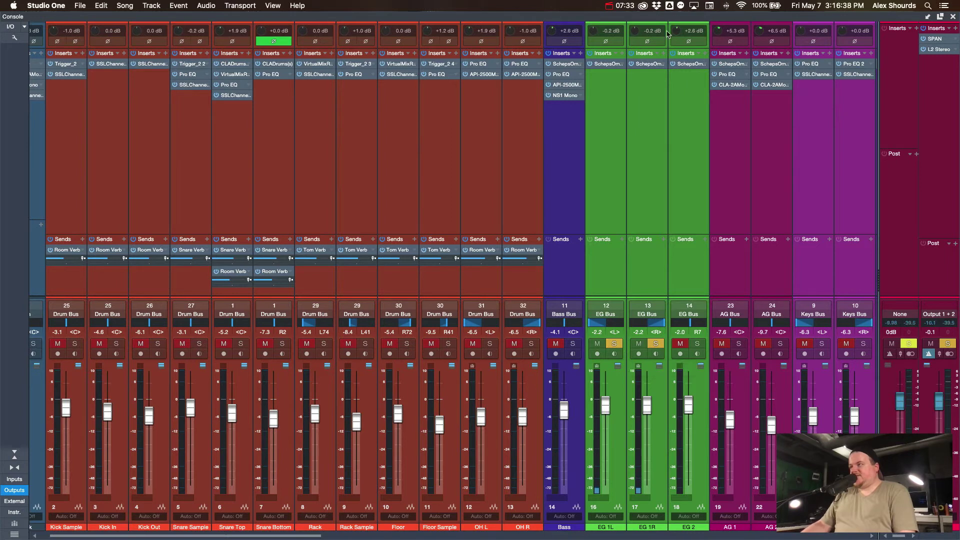
Select EG 1L and EG 1R together and compare their sound with the Scheps Omni Channel bypassed and active
{"action": "left_click", "coordinate": [623, 92]}
{"action": "scroll", "coordinate": [630, 100], "scroll_direction": "right", "scroll_amount": 1}
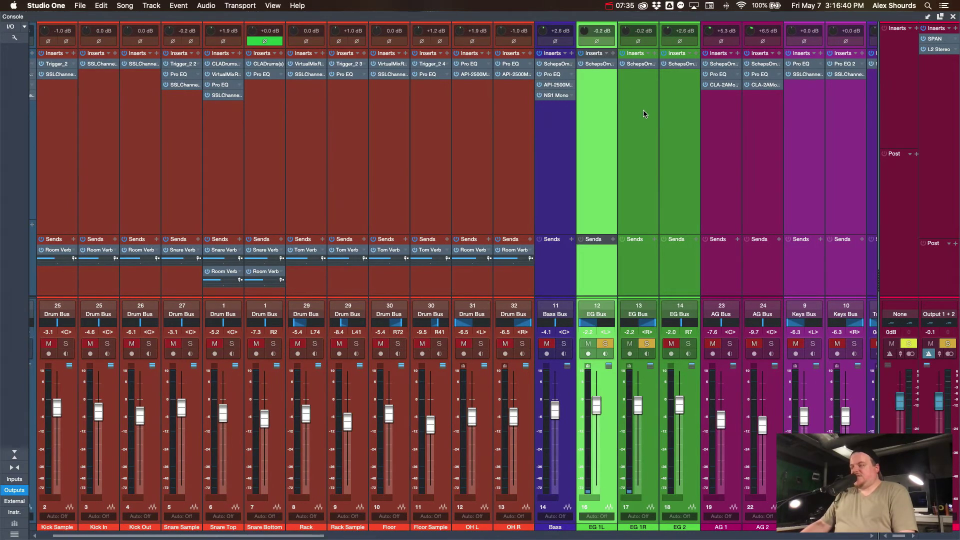
{"action": "left_click", "coordinate": [644, 102], "text": "shift"}
{"action": "scroll", "coordinate": [616, 108], "scroll_direction": "left", "scroll_amount": 1}
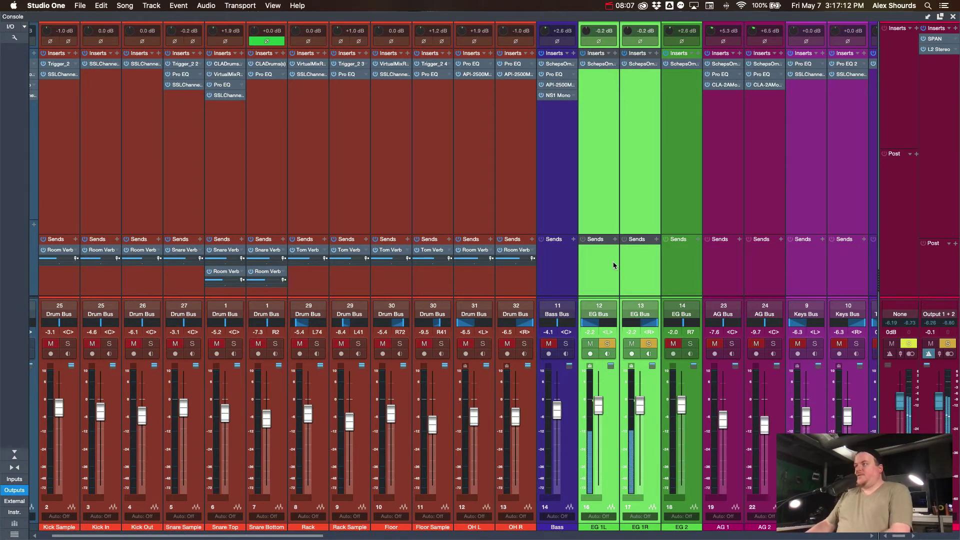
{"action": "left_click", "coordinate": [583, 64]}
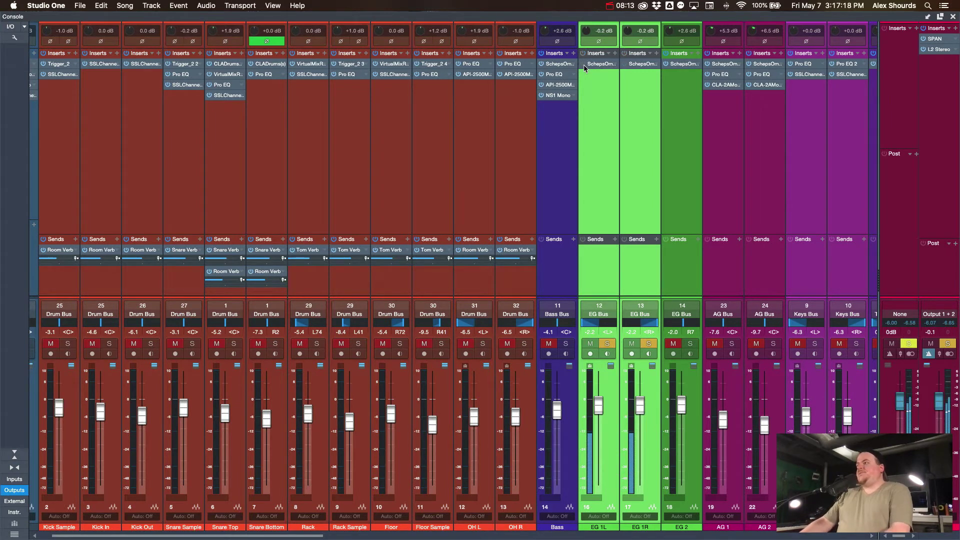
{"action": "scroll", "coordinate": [584, 65], "scroll_direction": "right", "scroll_amount": 1}
{"action": "scroll", "coordinate": [584, 64], "scroll_direction": "right", "scroll_amount": 1}
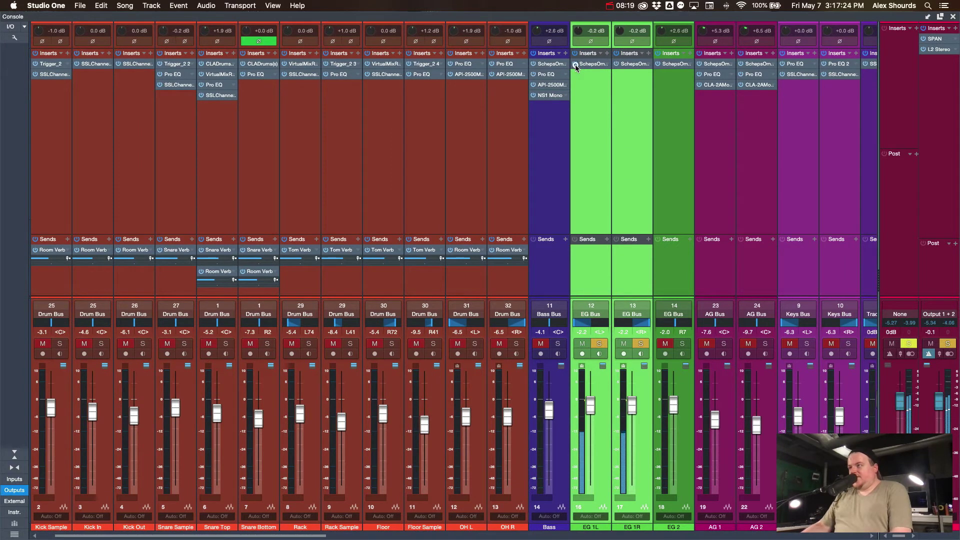
{"action": "left_click", "coordinate": [576, 64]}
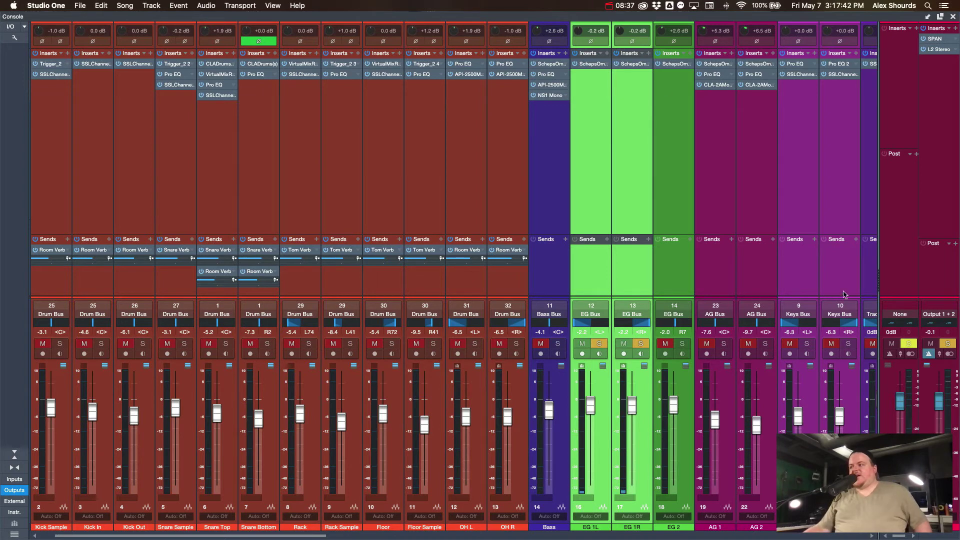
Solo EG 2 in place of EG 1L and EG 1R and play it back
{"action": "left_click", "coordinate": [683, 343]}
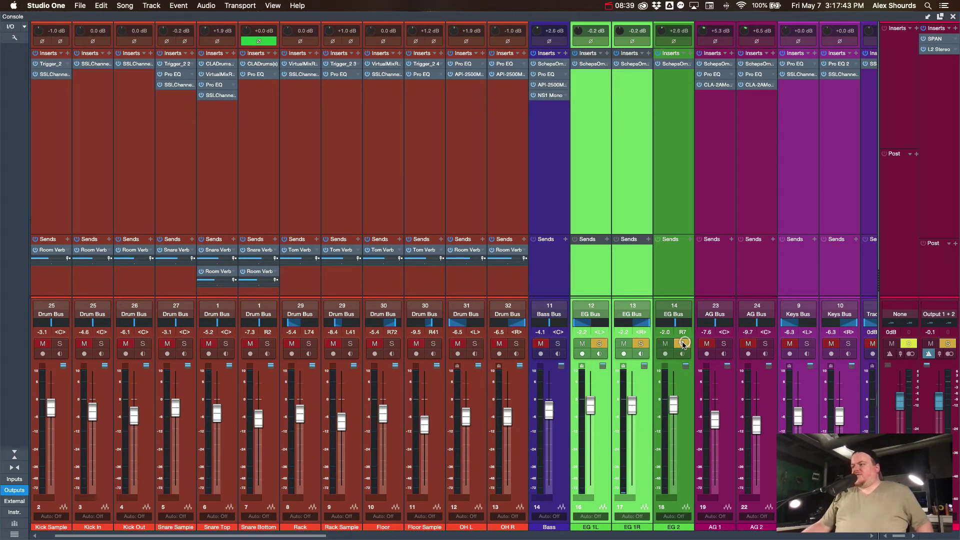
{"action": "left_click", "coordinate": [599, 343]}
{"action": "key", "text": "space"}
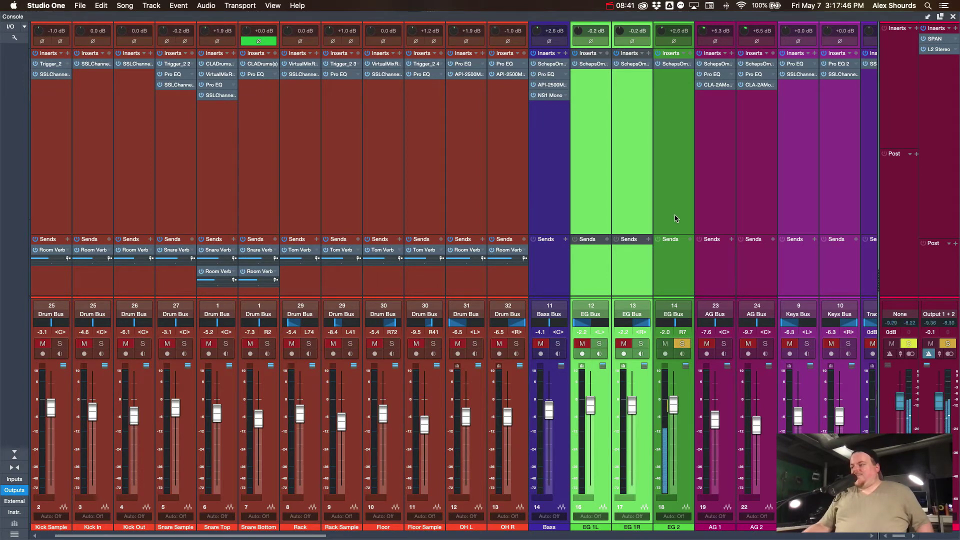
{"action": "scroll", "coordinate": [674, 228], "scroll_direction": "left", "scroll_amount": 2}
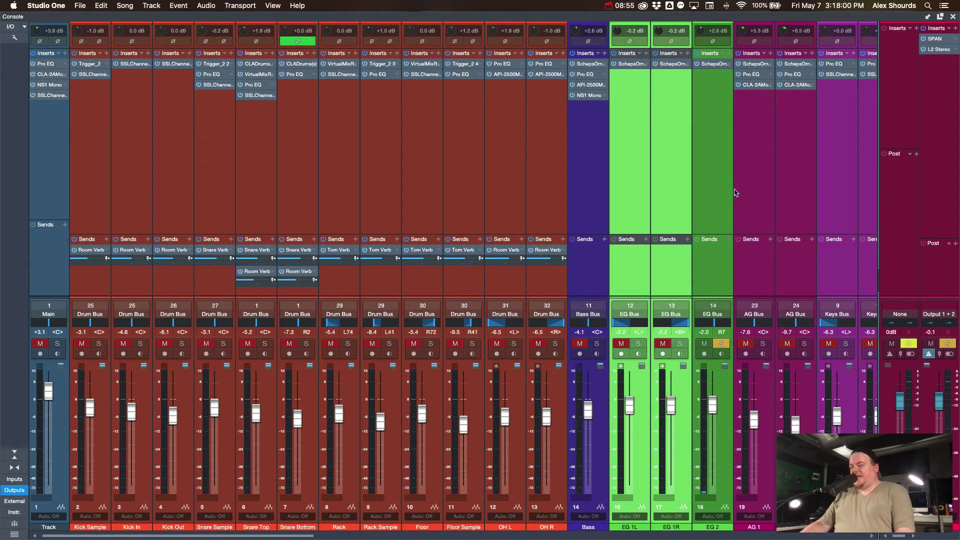
Compare EG 2 alone with its Scheps Omni Channel bypassed and active during playback
{"action": "left_click", "coordinate": [711, 160]}
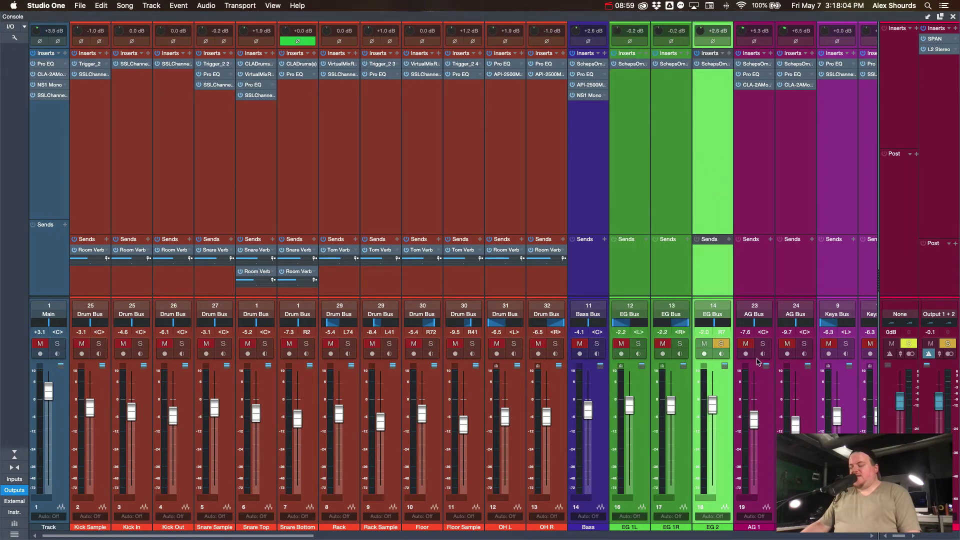
{"action": "left_click", "coordinate": [644, 153]}
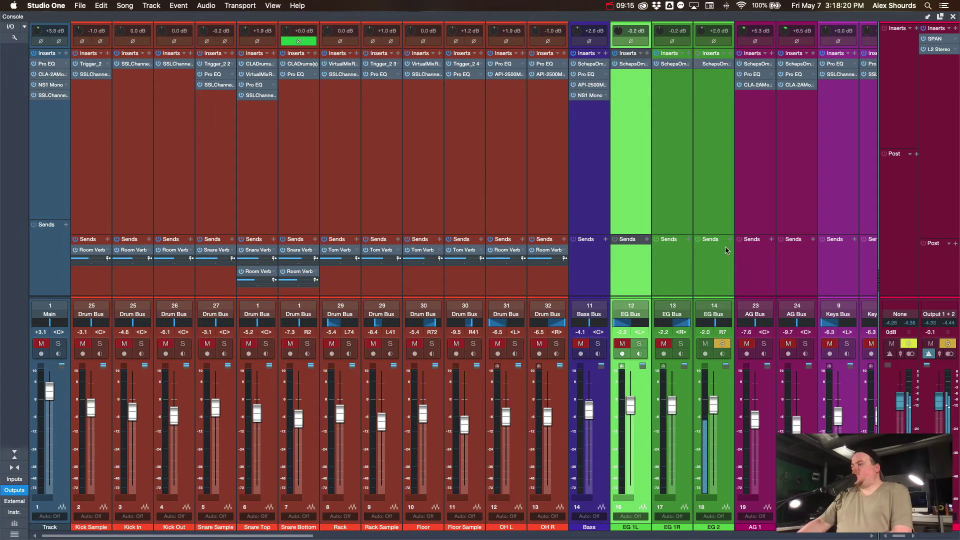
{"action": "left_click", "coordinate": [699, 64]}
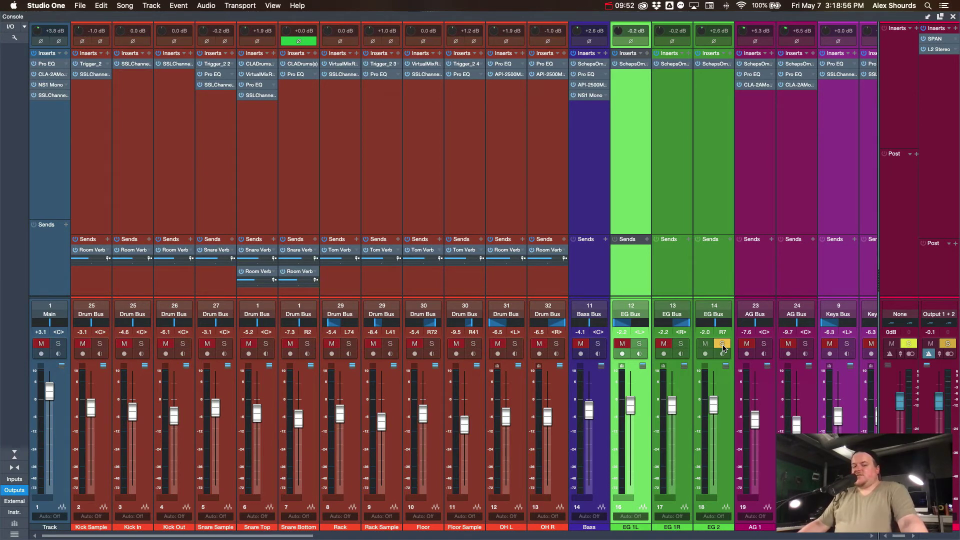
Solo EG 1L and EG 1R along with EG 2, select all three, and compare them with the Scheps Omni Channel bypassed and active
{"action": "left_click", "coordinate": [639, 344]}
{"action": "left_click", "coordinate": [681, 344]}
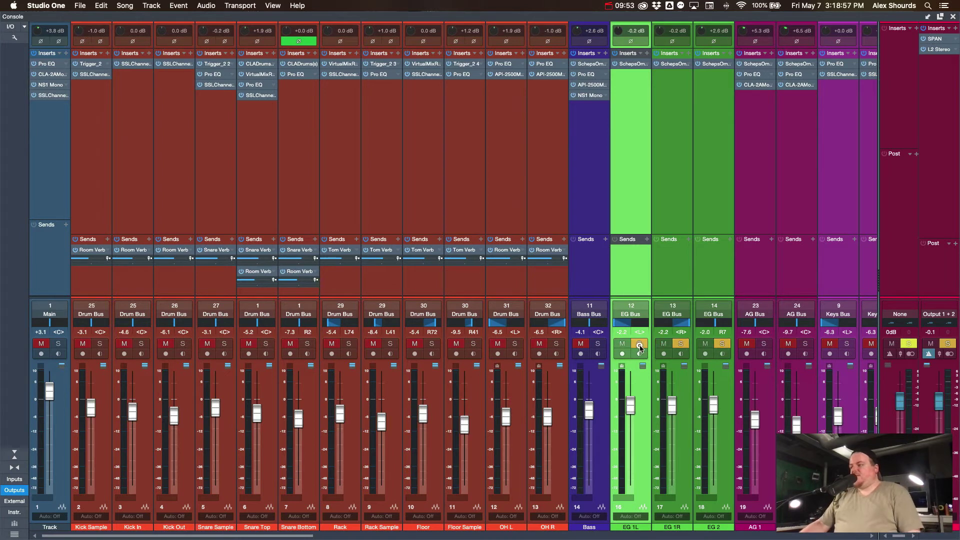
{"action": "left_click", "coordinate": [715, 378]}
{"action": "left_click", "coordinate": [644, 378], "text": "shift"}
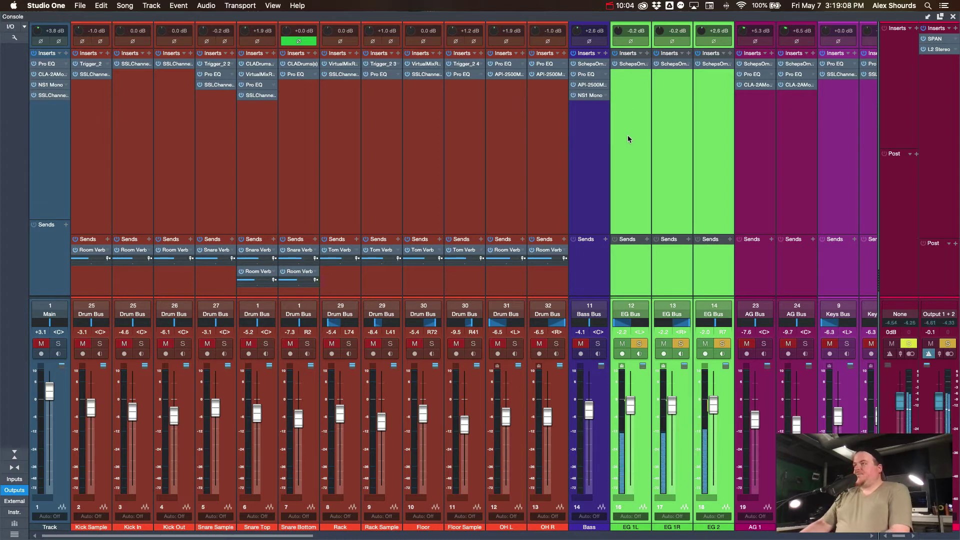
{"action": "left_click", "coordinate": [616, 64]}
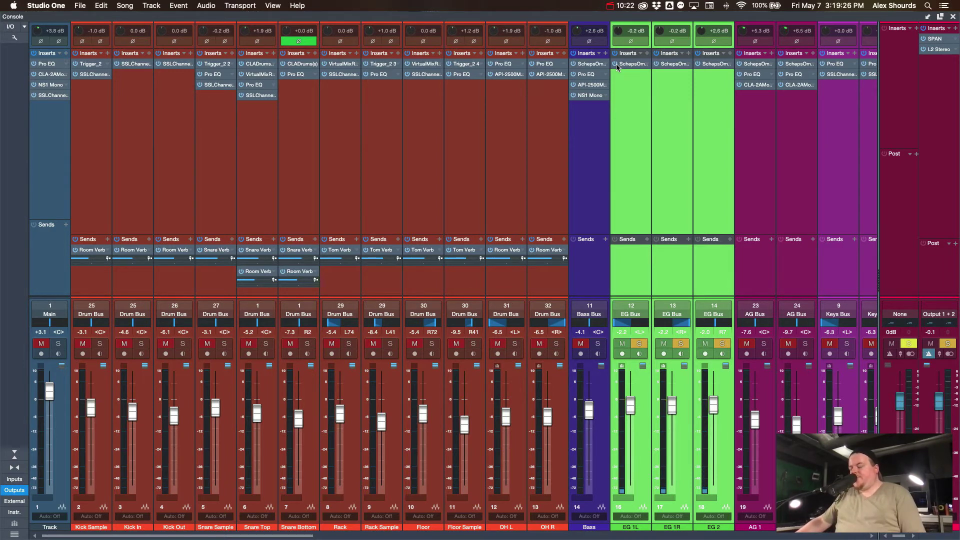
Clear the group selection of the electric guitars and unsolo EG 1L, EG 1R and EG 2
{"action": "right_click", "coordinate": [685, 379]}
{"action": "left_click", "coordinate": [653, 386]}
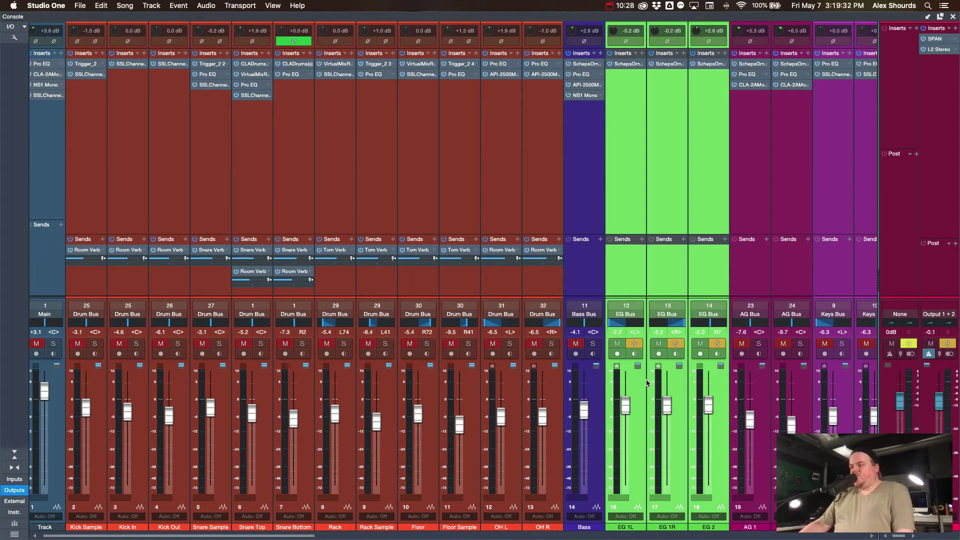
{"action": "left_click", "coordinate": [645, 385]}
{"action": "left_click", "coordinate": [634, 343]}
{"action": "left_click", "coordinate": [676, 343]}
{"action": "left_click", "coordinate": [716, 343]}
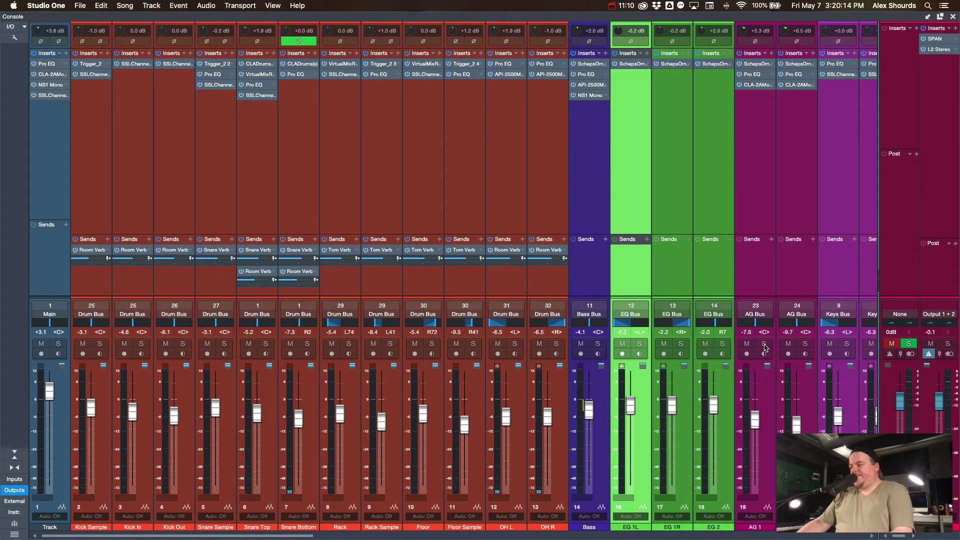
Solo the AG 1 acoustic guitar and compare it with its whole insert chain bypassed and active
{"action": "left_click", "coordinate": [763, 345]}
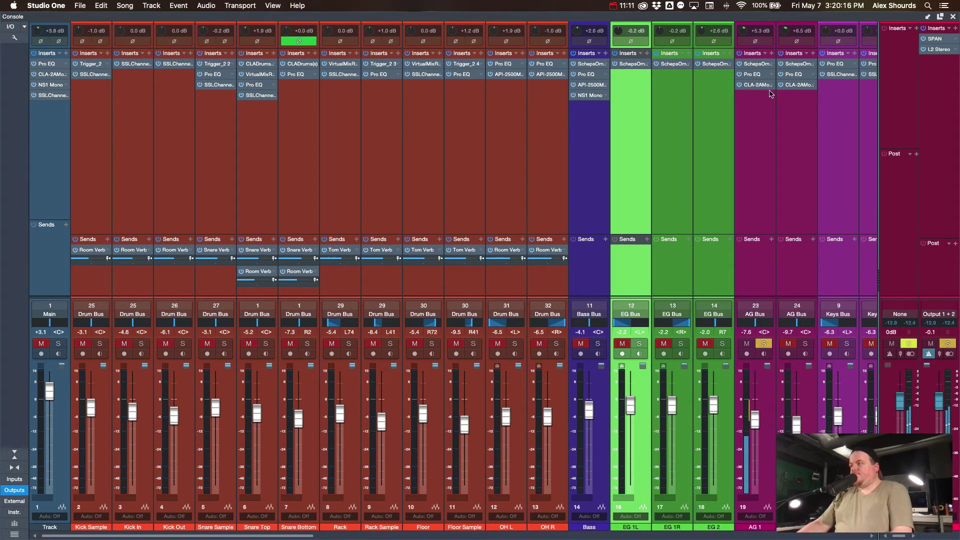
{"action": "left_click", "coordinate": [739, 54]}
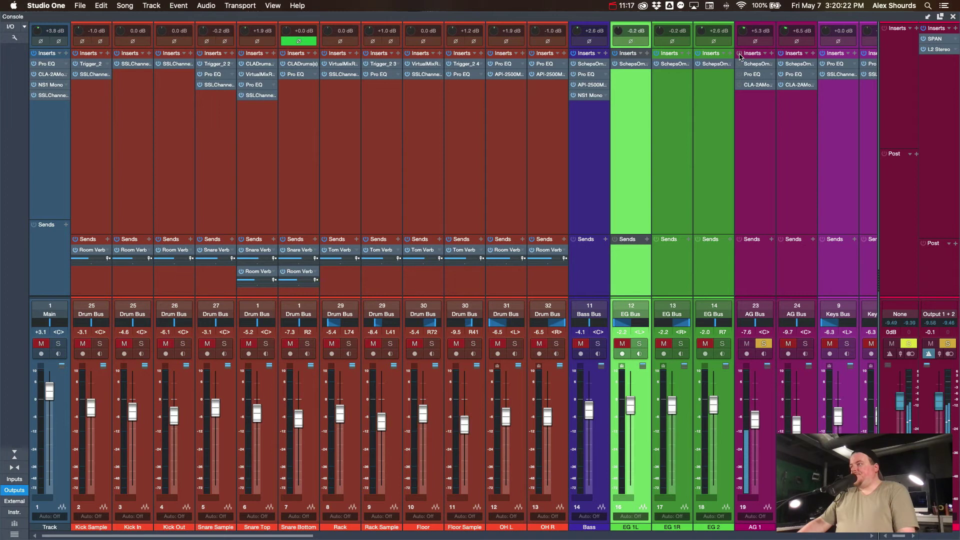
{"action": "left_click", "coordinate": [739, 54]}
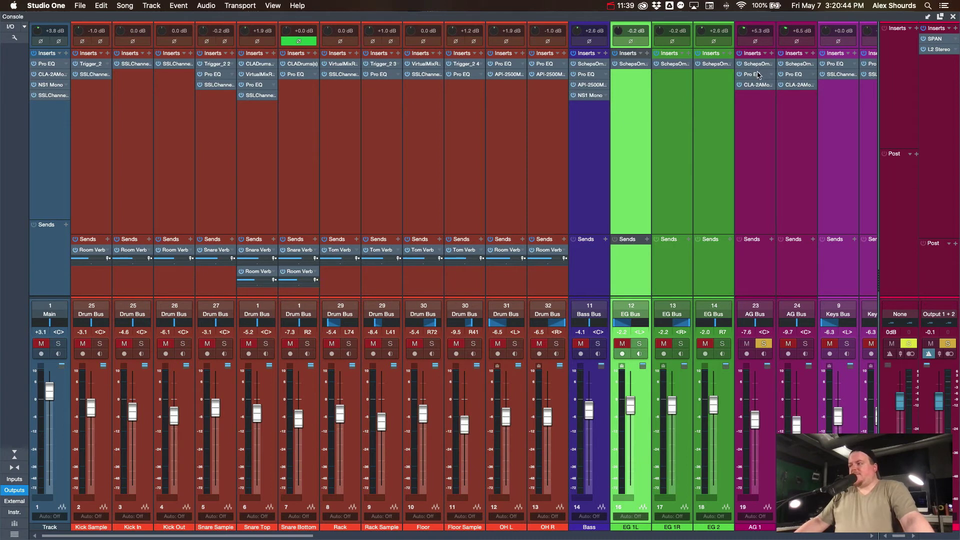
Examine the CLA-2A compressor on AG 1 during playback, close it, and unsolo the channel
{"action": "left_click", "coordinate": [771, 152]}
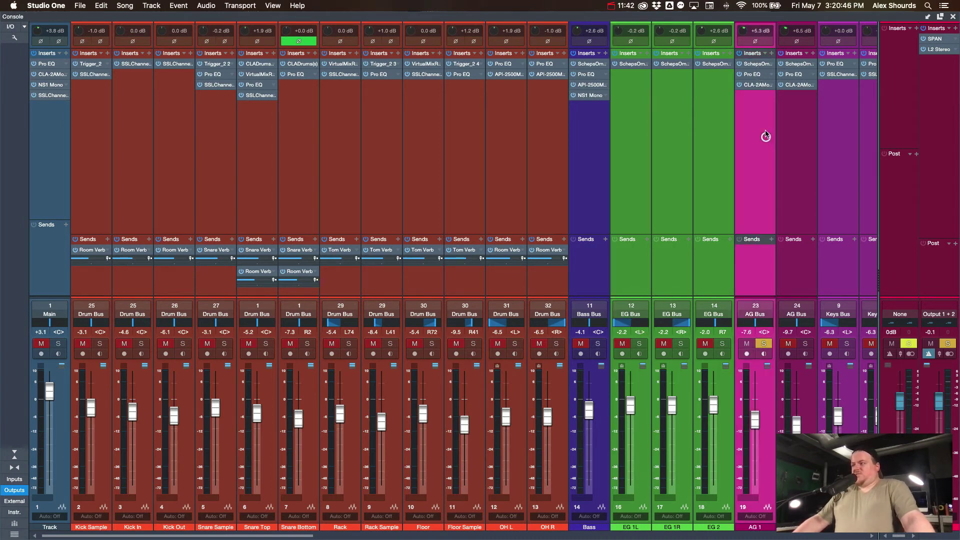
{"action": "left_click", "coordinate": [758, 86]}
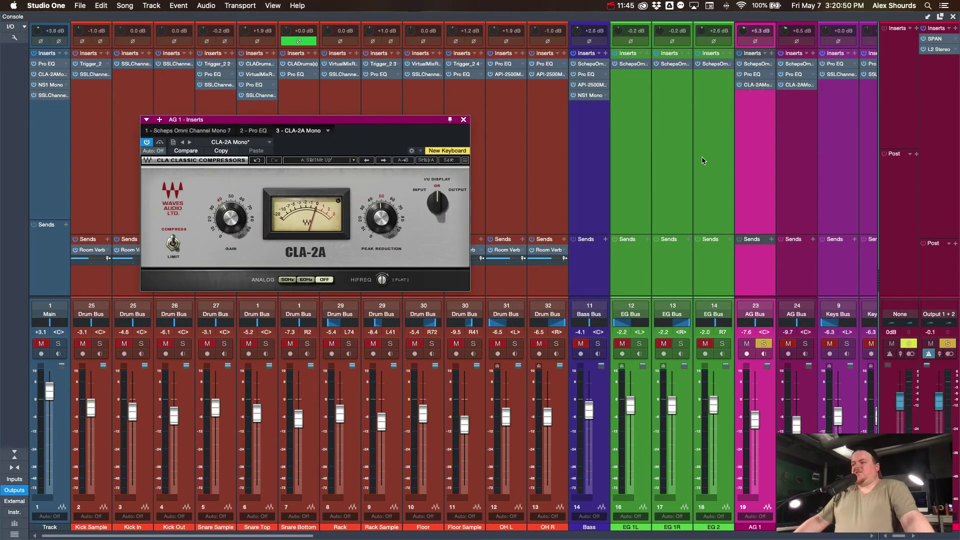
{"action": "key", "text": "space"}
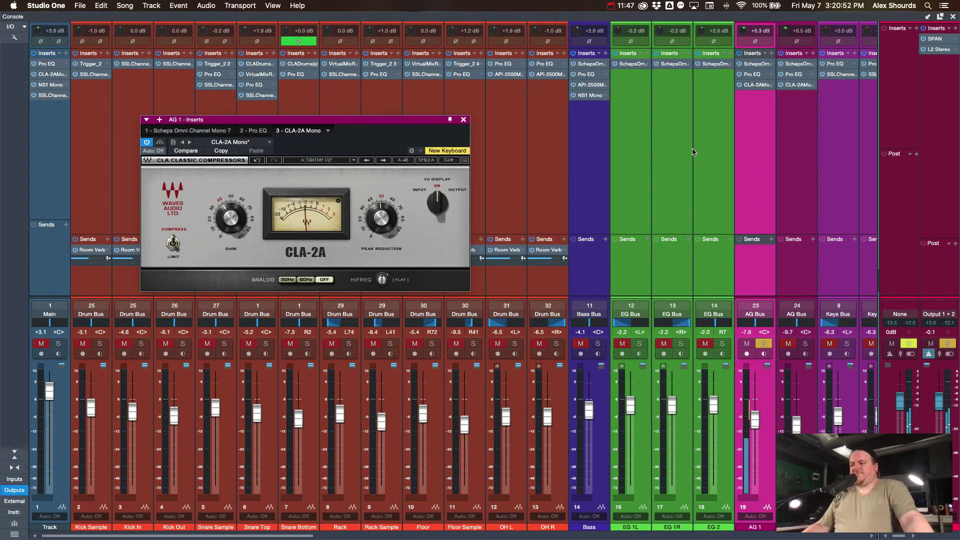
{"action": "scroll", "coordinate": [693, 152], "scroll_direction": "right", "scroll_amount": 2}
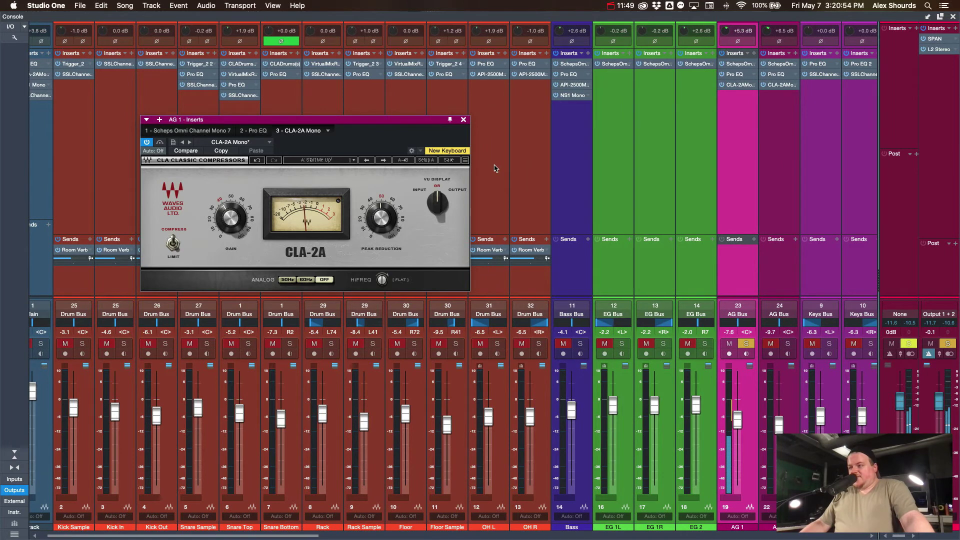
{"action": "left_click", "coordinate": [464, 119]}
{"action": "left_click", "coordinate": [746, 343]}
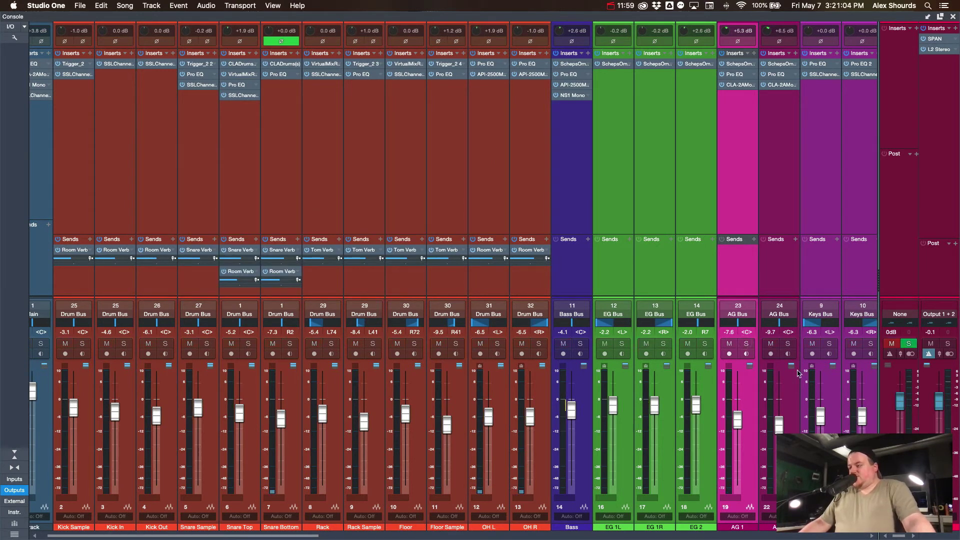
Go to the instrument bus channels in the console and select the Bass Bus
{"action": "scroll", "coordinate": [799, 374], "scroll_direction": "right", "scroll_amount": 15}
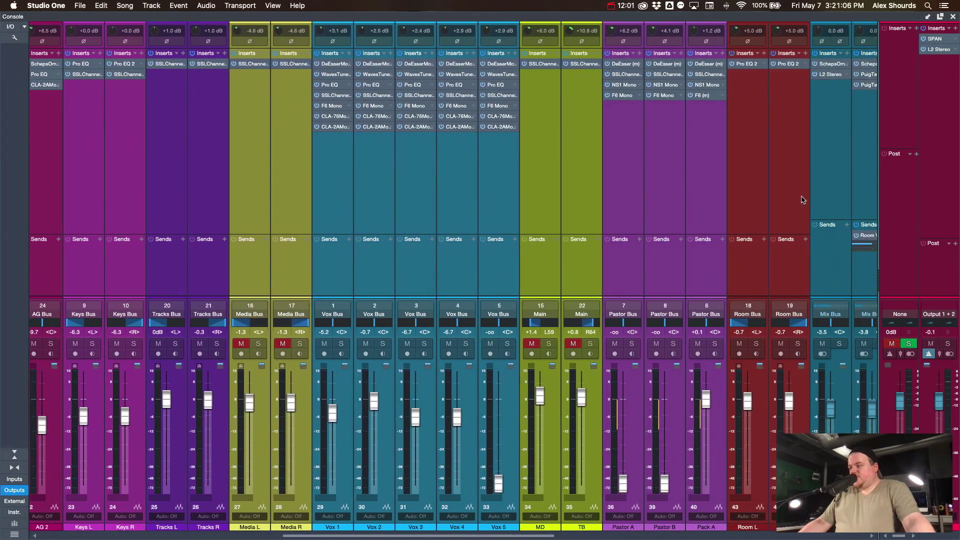
{"action": "scroll", "coordinate": [802, 200], "scroll_direction": "right", "scroll_amount": 12}
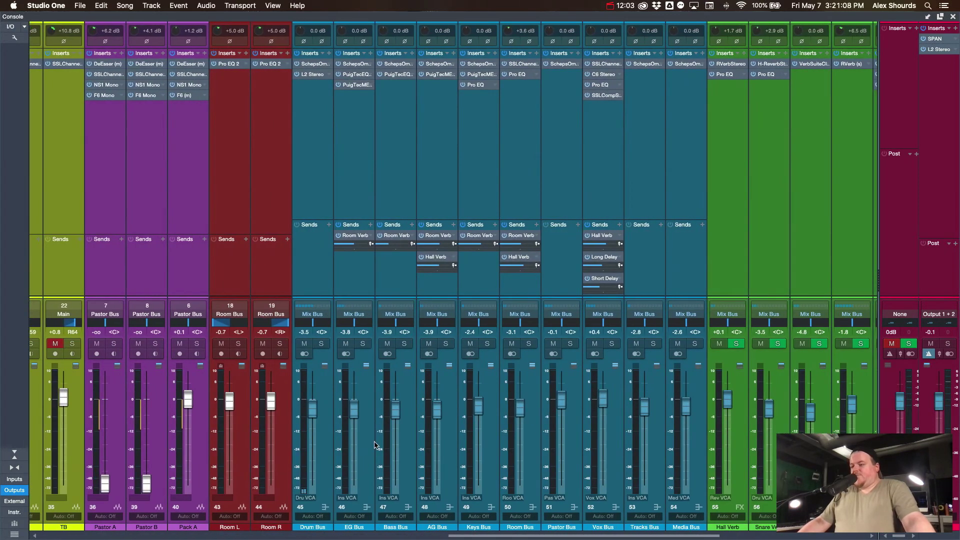
{"action": "left_click", "coordinate": [374, 444]}
{"action": "left_click", "coordinate": [399, 431]}
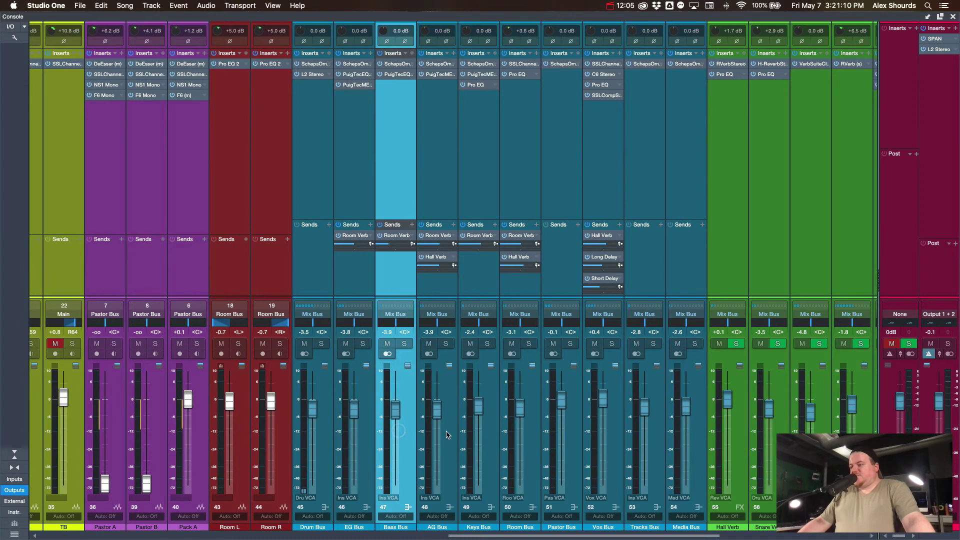
Select the Bass Bus and the AG Bus in turn, ending on the AG Bus
{"action": "left_click", "coordinate": [447, 434]}
{"action": "left_click", "coordinate": [411, 458]}
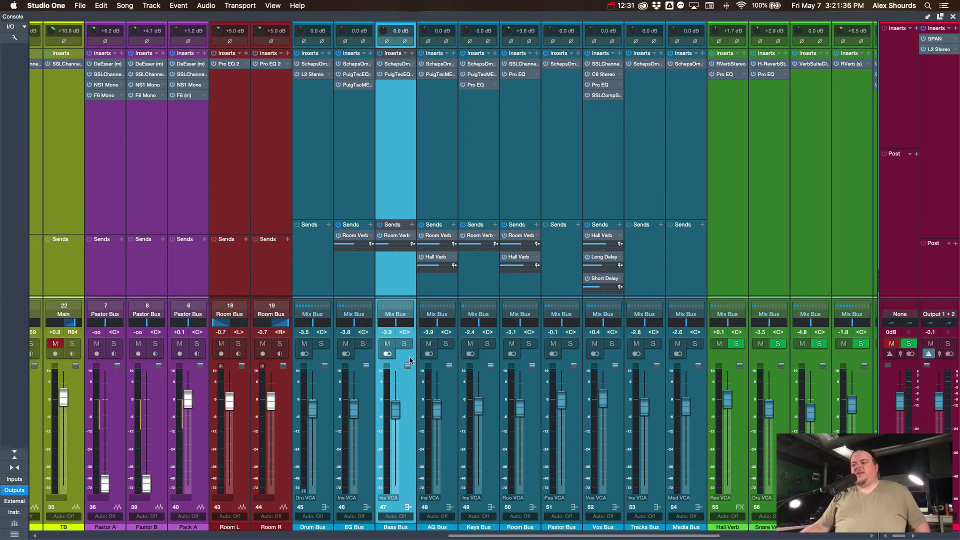
{"action": "left_click", "coordinate": [440, 372]}
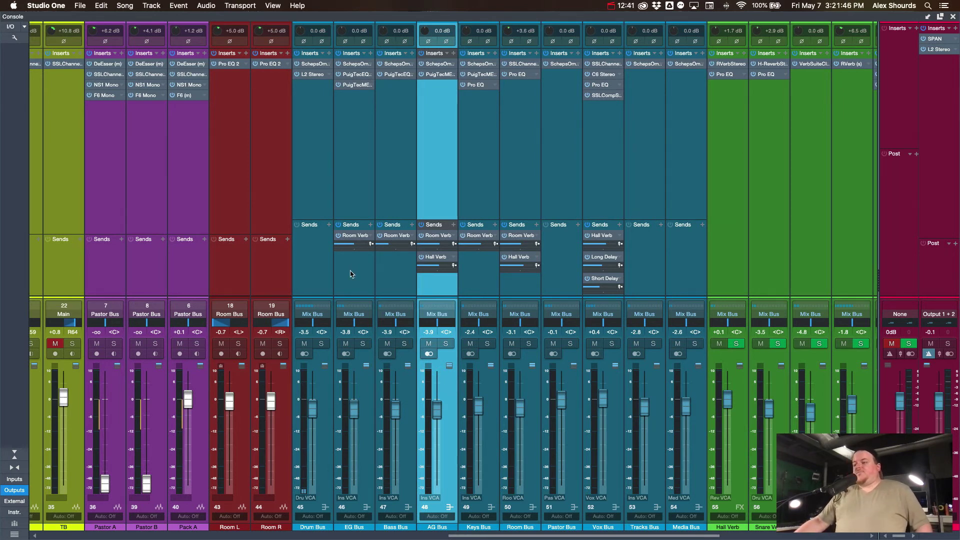
Raise the AG 1 acoustic guitar fader to +1.4 dB, start playback, and push it further to +2.3 dB
{"action": "scroll", "coordinate": [350, 274], "scroll_direction": "left", "scroll_amount": 15}
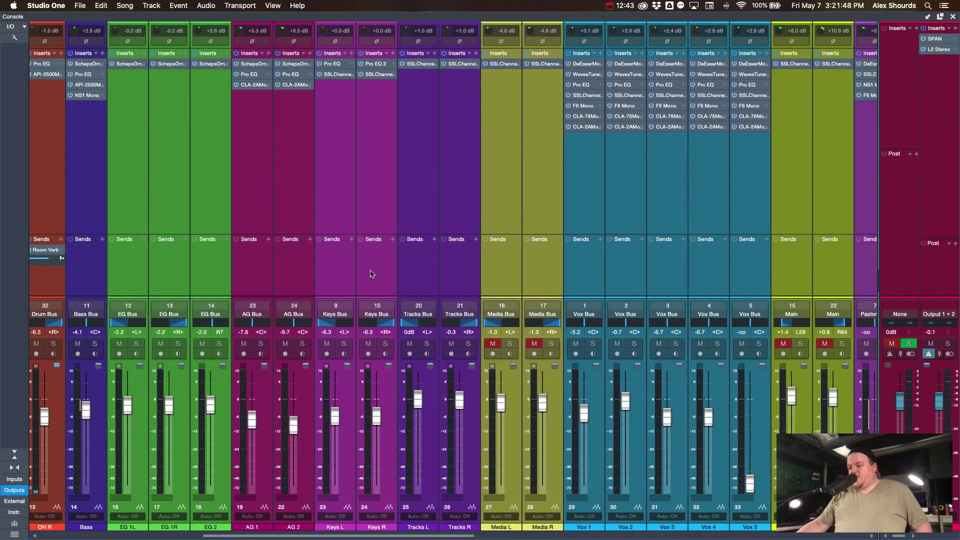
{"action": "scroll", "coordinate": [370, 274], "scroll_direction": "left", "scroll_amount": 2}
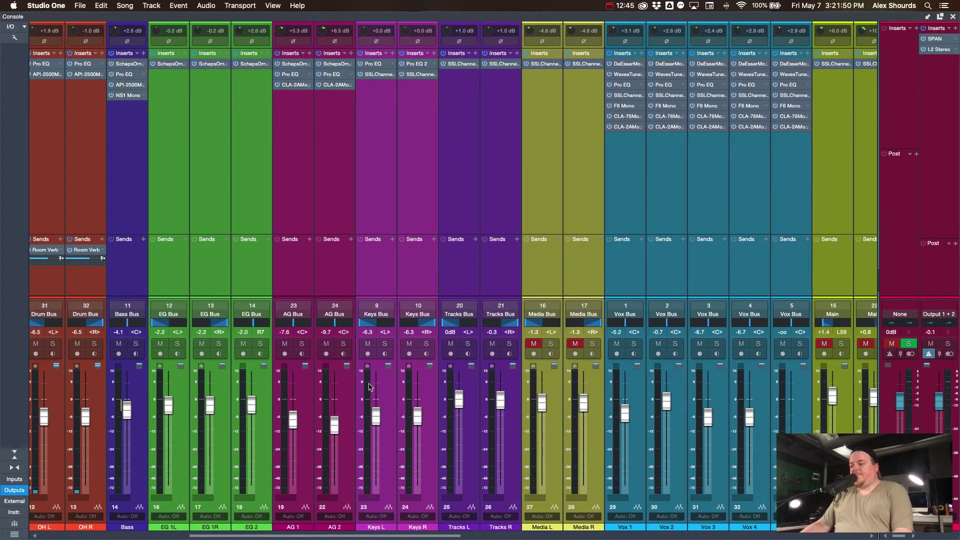
{"action": "scroll", "coordinate": [369, 387], "scroll_direction": "left", "scroll_amount": 3}
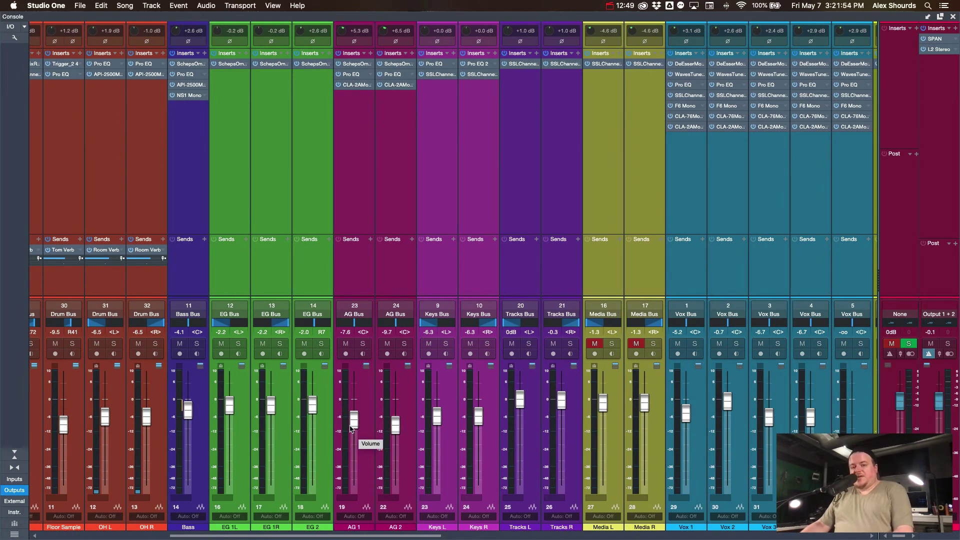
{"action": "scroll", "coordinate": [353, 426], "scroll_direction": "left", "scroll_amount": 1}
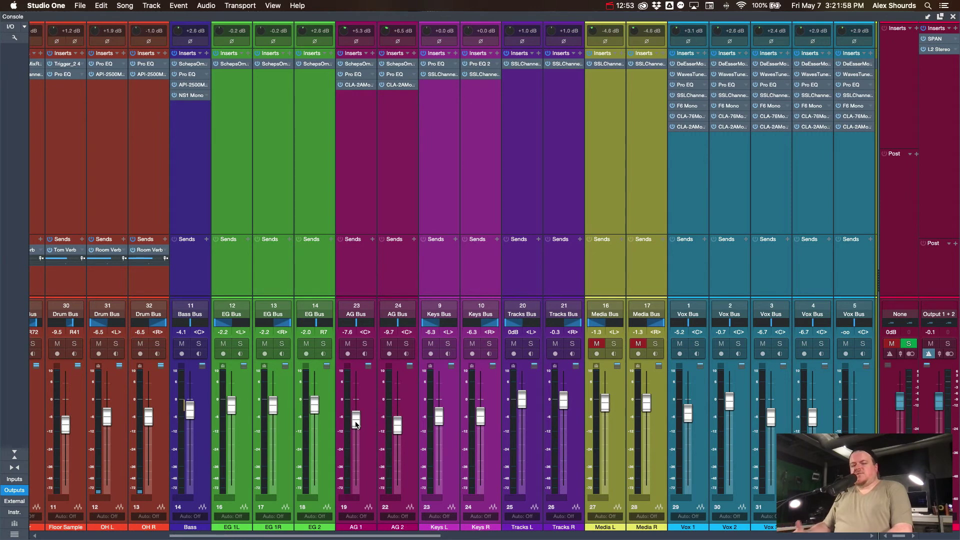
{"action": "left_click_drag", "start_coordinate": [356, 424], "coordinate": [360, 399]}
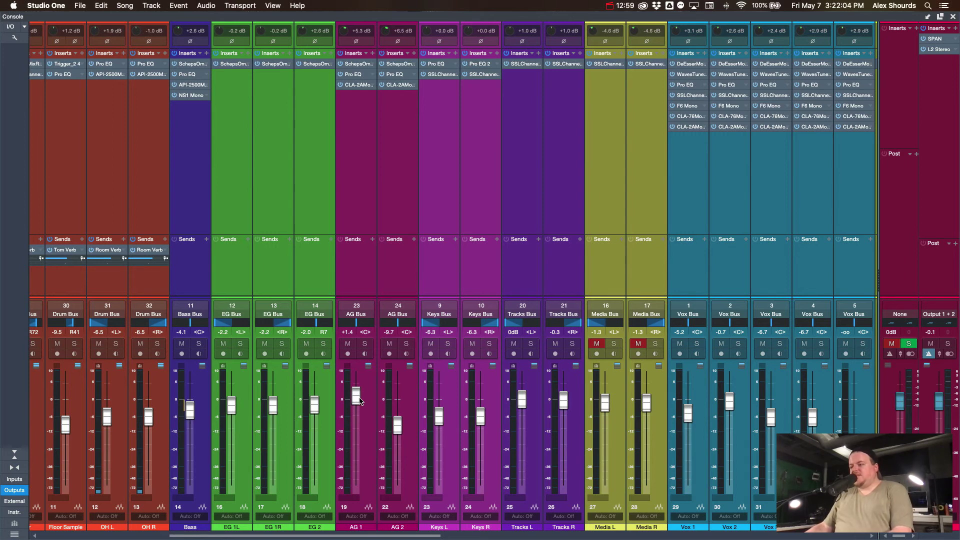
{"action": "key", "text": "space"}
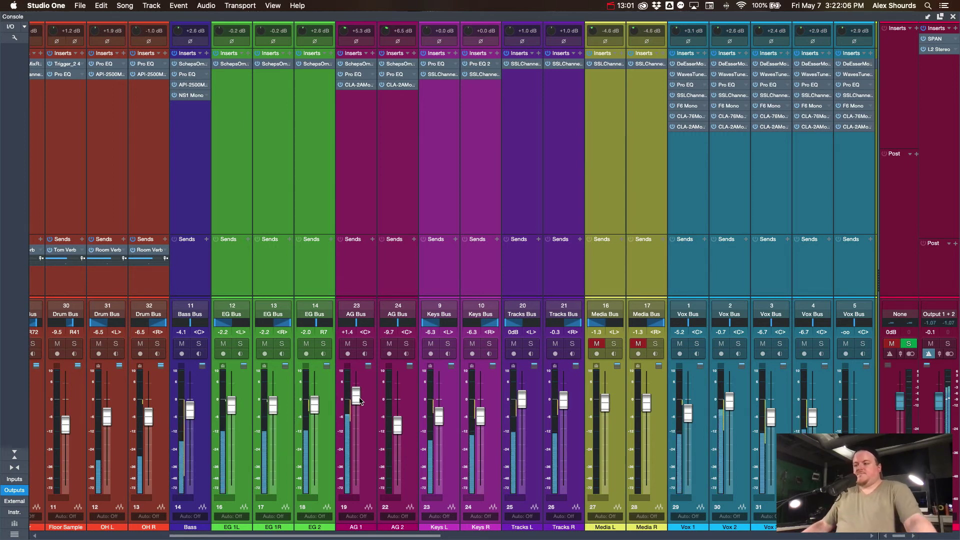
{"action": "left_click_drag", "start_coordinate": [360, 400], "coordinate": [361, 396]}
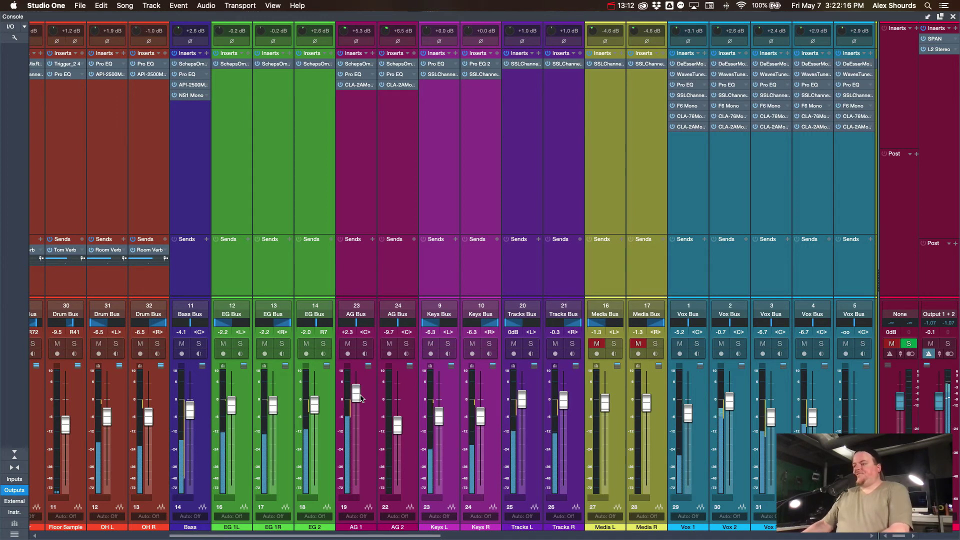
Lower the AG 1 fader to about -6 dB, audition it at -3.5 dB during playback, and settle it at -7.3 dB
{"action": "left_click_drag", "start_coordinate": [360, 398], "coordinate": [360, 419]}
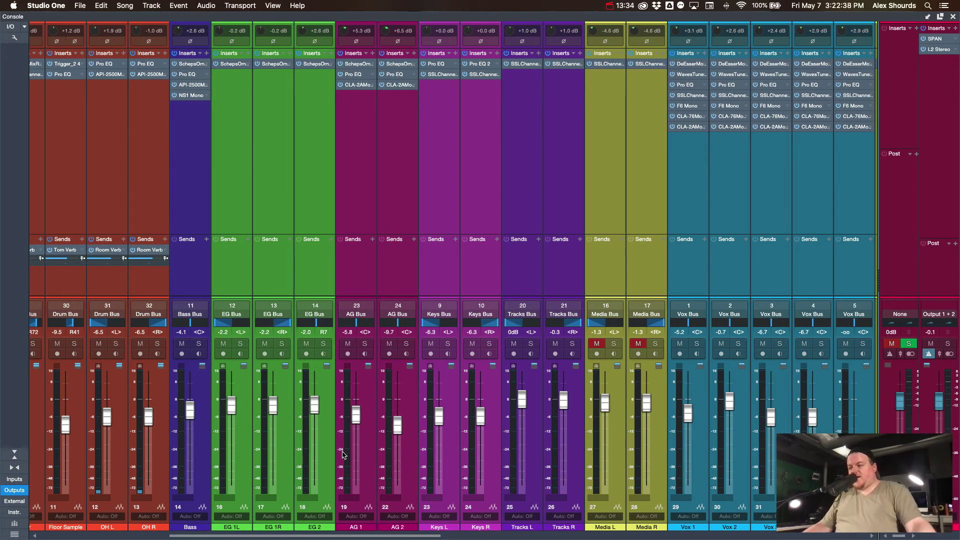
{"action": "left_click_drag", "start_coordinate": [358, 416], "coordinate": [359, 419]}
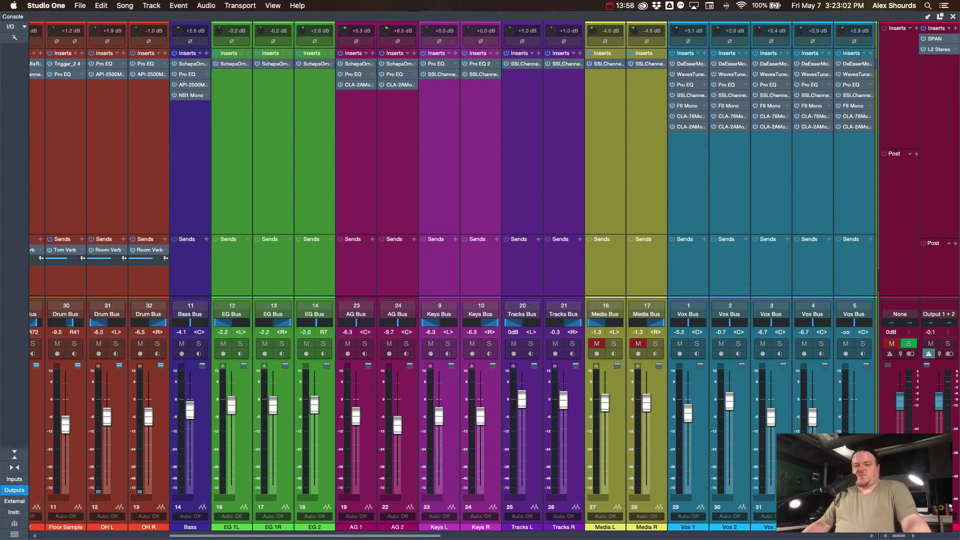
{"action": "key", "text": "space"}
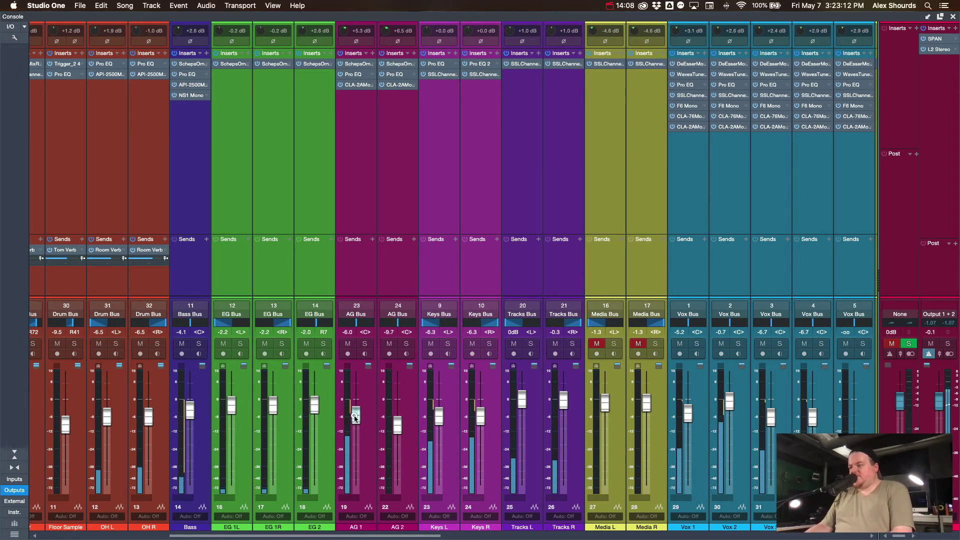
{"action": "left_click_drag", "start_coordinate": [355, 419], "coordinate": [354, 411]}
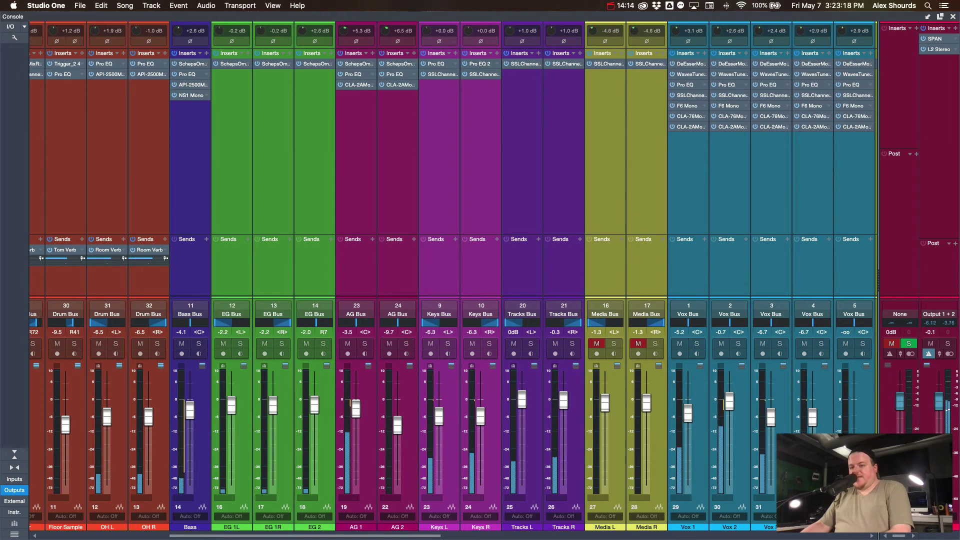
{"action": "left_click_drag", "start_coordinate": [354, 402], "coordinate": [342, 420]}
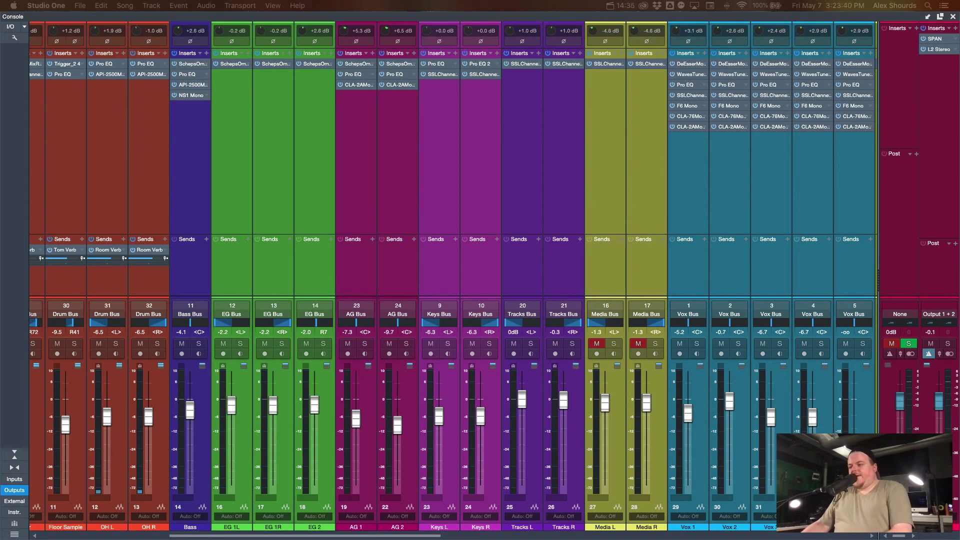
Audition the grouped EG 1L and EG 1R faders at +1.4 and +0.4 dB, lower them to -5.0 dB, and stop playback
{"action": "left_click_drag", "start_coordinate": [274, 409], "coordinate": [278, 402]}
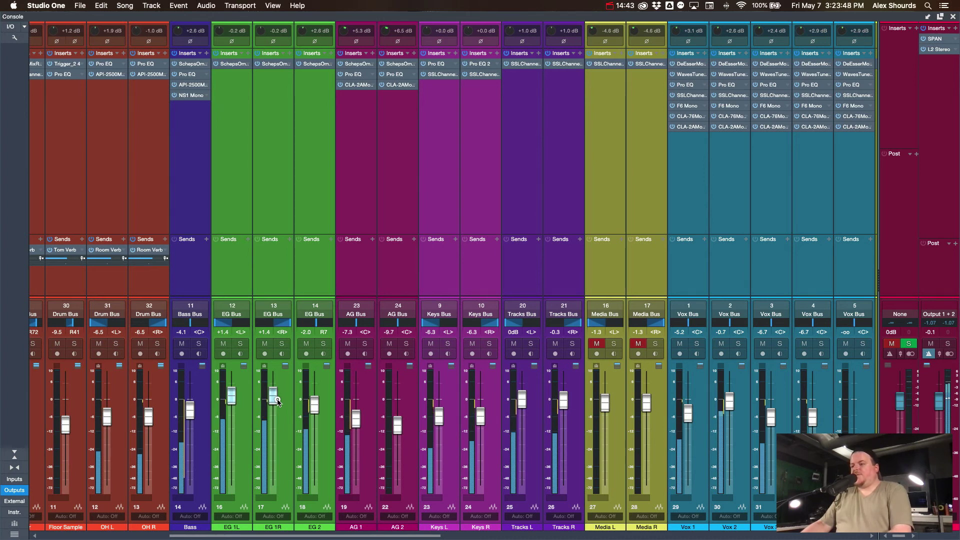
{"action": "left_click_drag", "start_coordinate": [277, 402], "coordinate": [278, 405]}
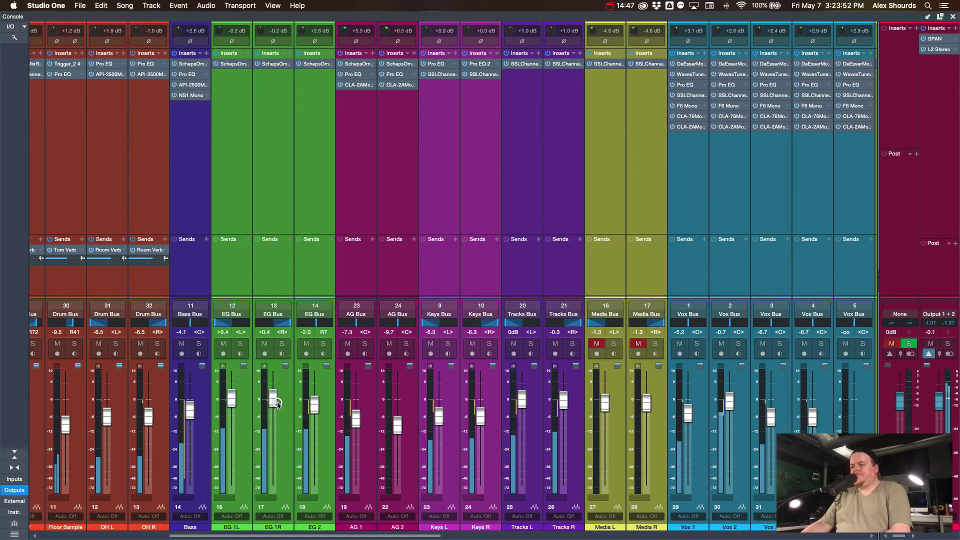
{"action": "scroll", "coordinate": [275, 406], "scroll_direction": "left", "scroll_amount": 1}
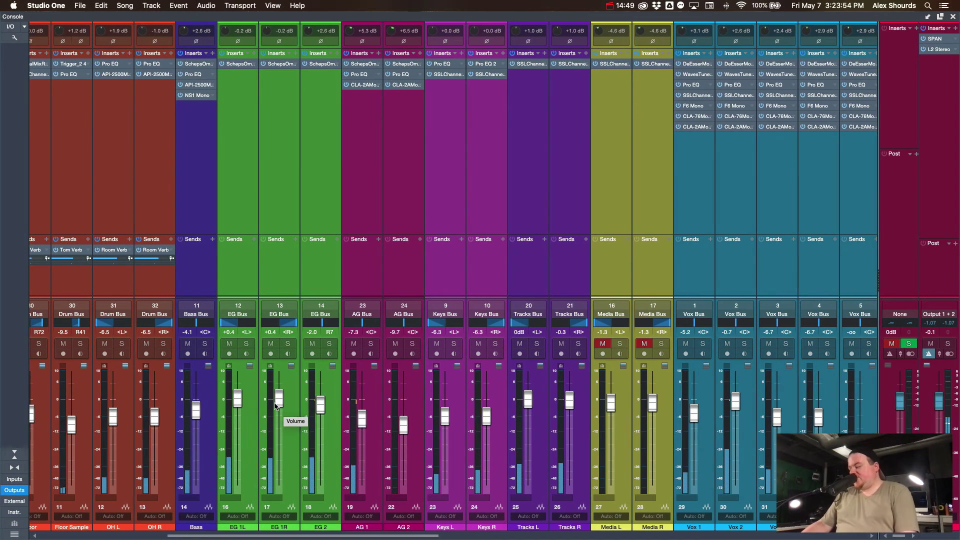
{"action": "scroll", "coordinate": [276, 406], "scroll_direction": "right", "scroll_amount": 1}
{"action": "left_click_drag", "start_coordinate": [275, 406], "coordinate": [278, 418]}
{"action": "scroll", "coordinate": [278, 418], "scroll_direction": "left", "scroll_amount": 1}
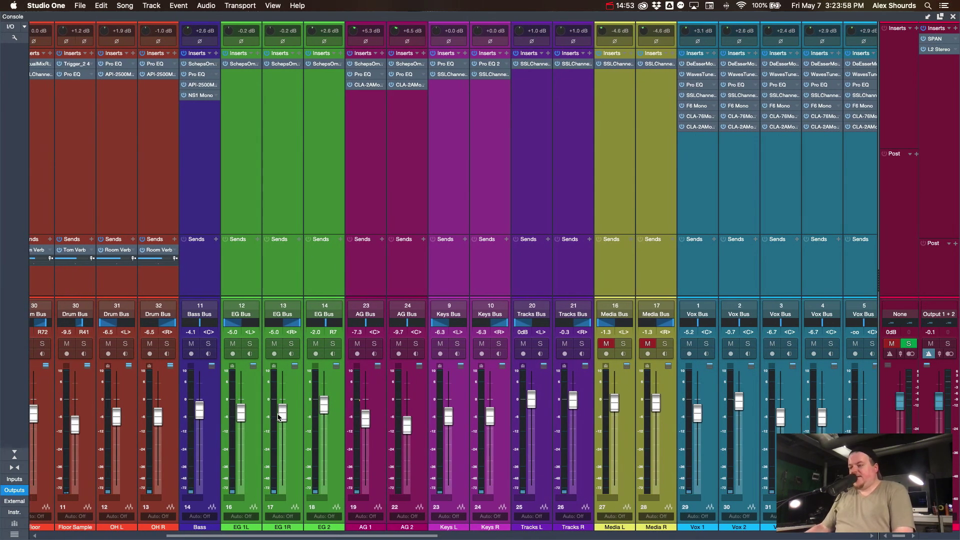
{"action": "key", "text": "space"}
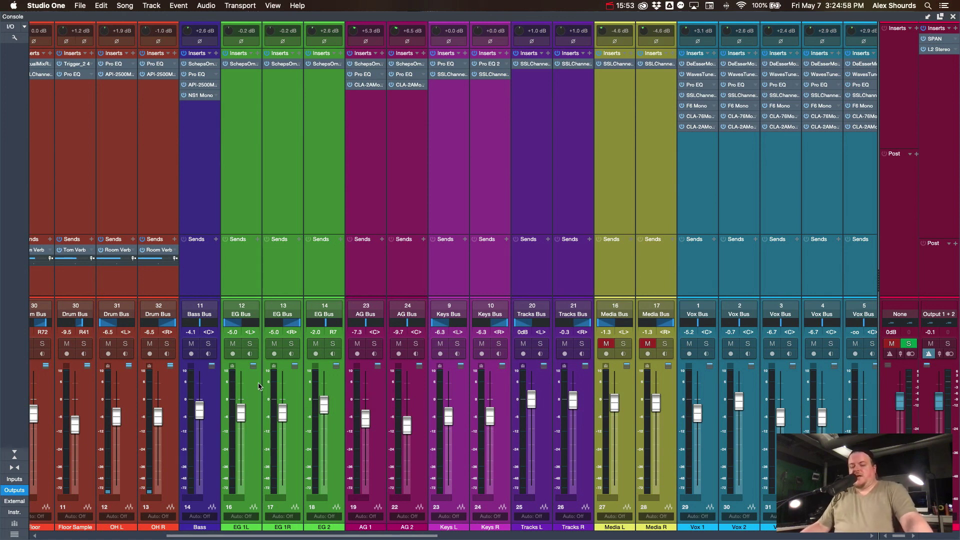
{"action": "scroll", "coordinate": [258, 386], "scroll_direction": "right", "scroll_amount": 2}
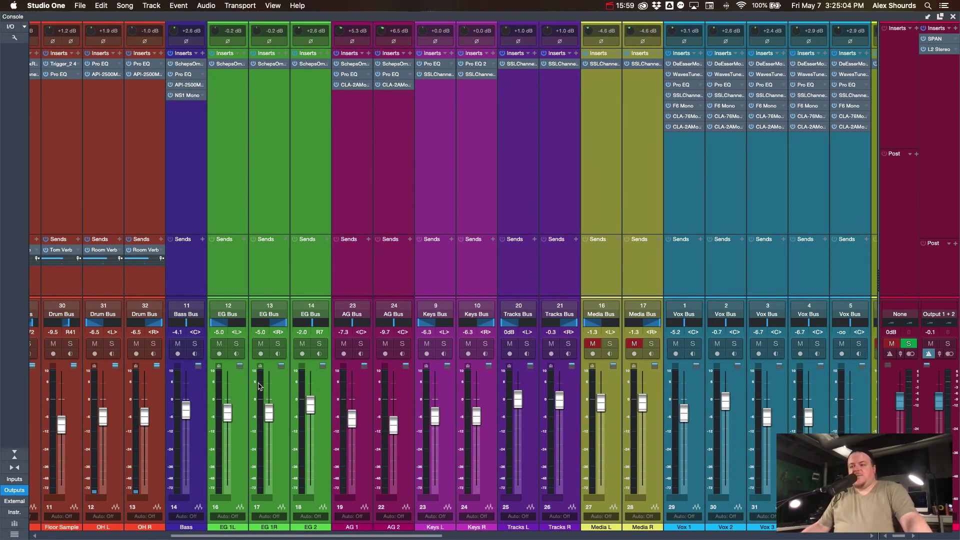
{"action": "scroll", "coordinate": [270, 387], "scroll_direction": "left", "scroll_amount": 2}
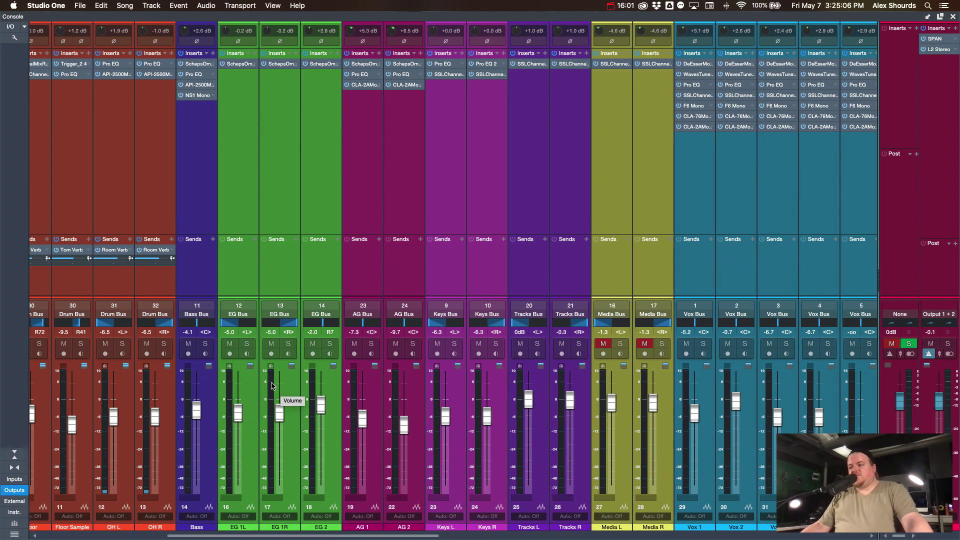